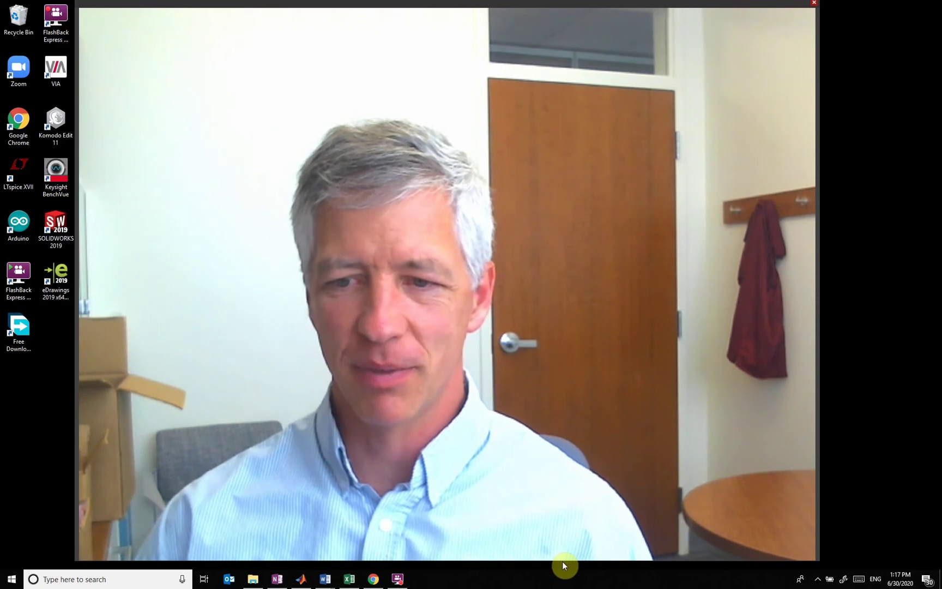
Resize the webcam window smaller and move it to the top-right corner of the desktop
drag(560, 560, 536, 88)
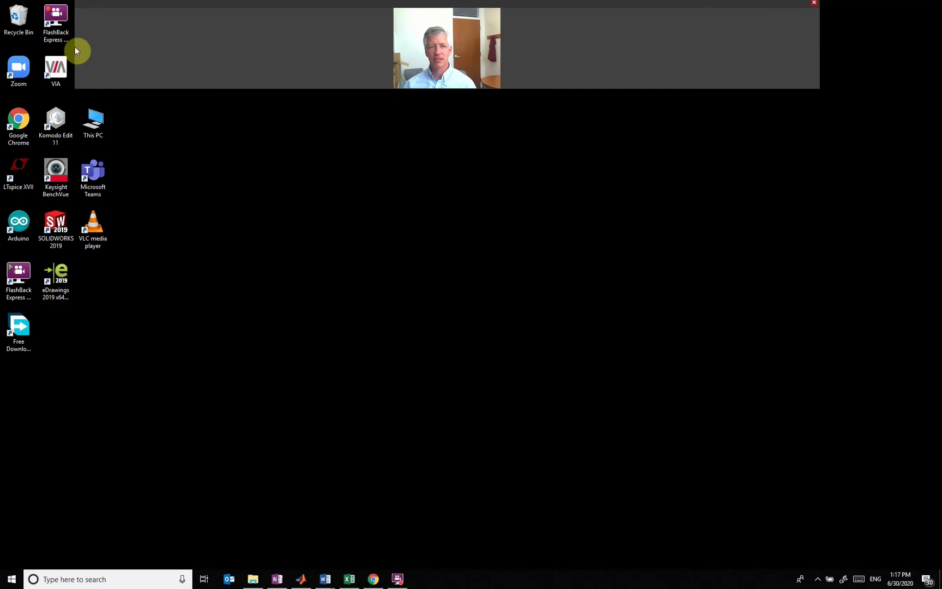
drag(74, 48, 707, 61)
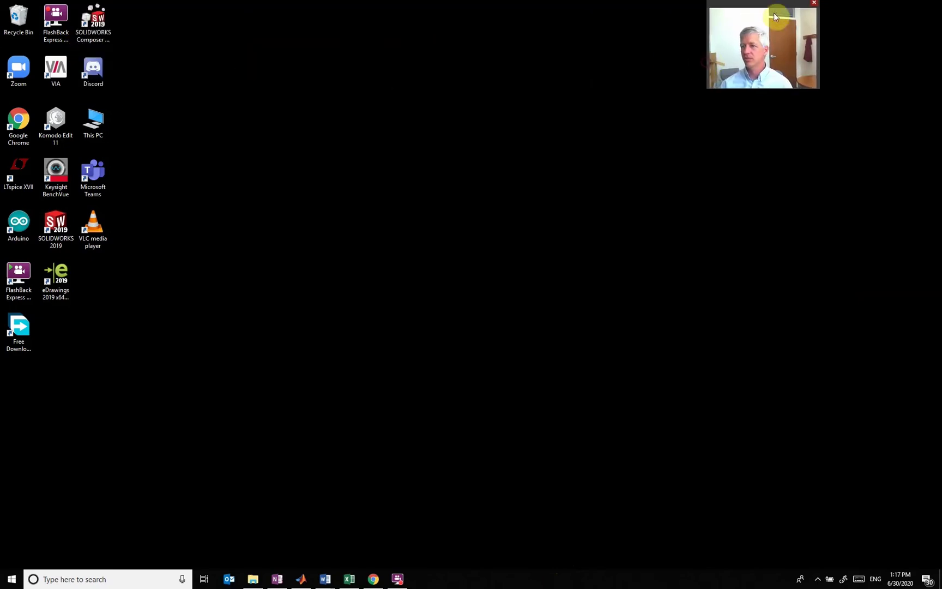
drag(785, 10, 879, 15)
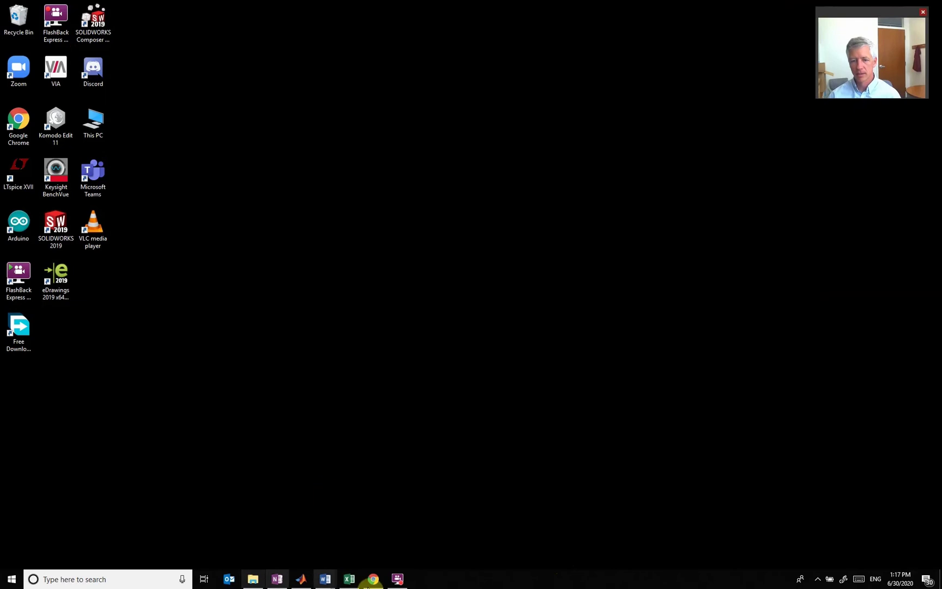
Open Chrome and go to EC EN 340's Diode Notes page, scrolling to the Operating Theory section
click(373, 580)
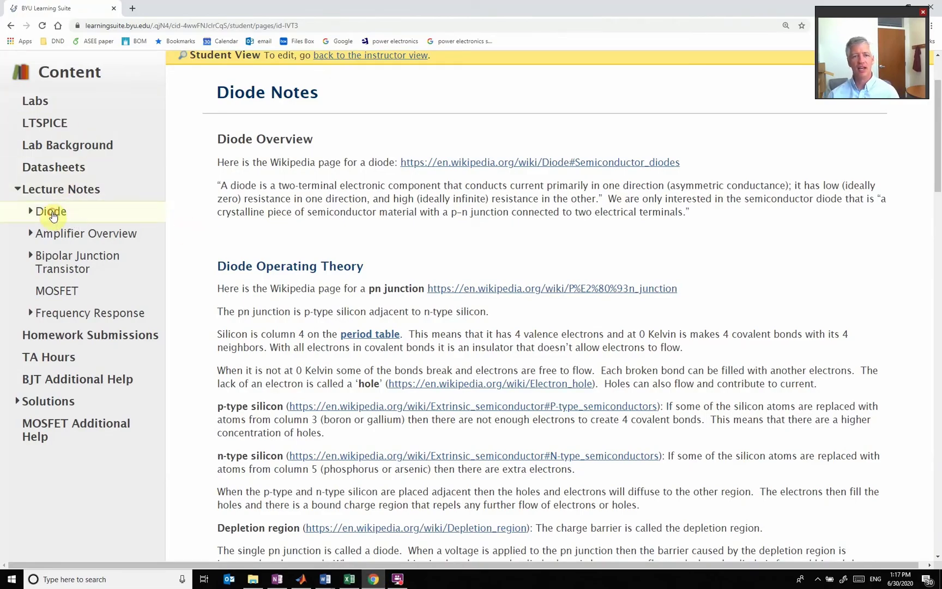
click(52, 213)
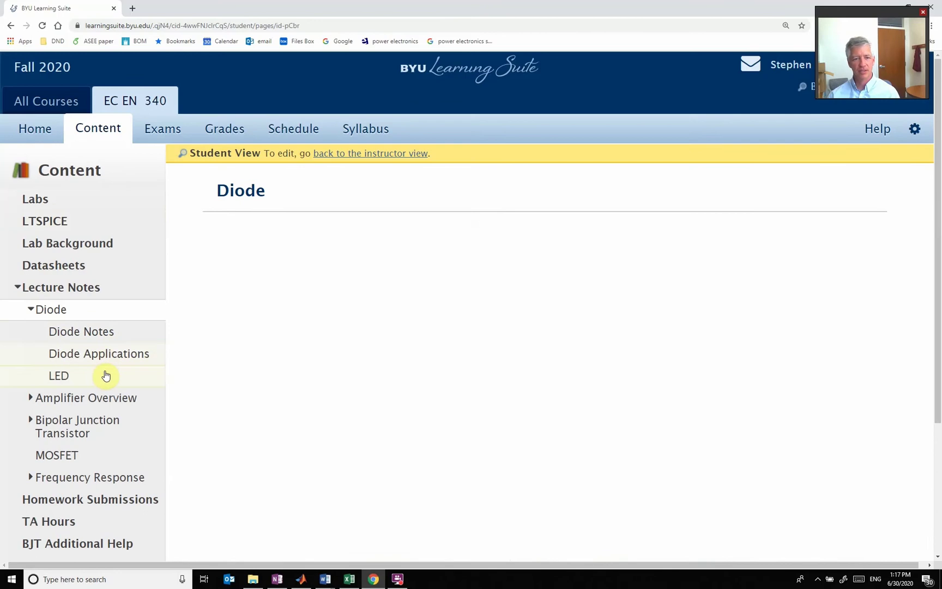
click(100, 332)
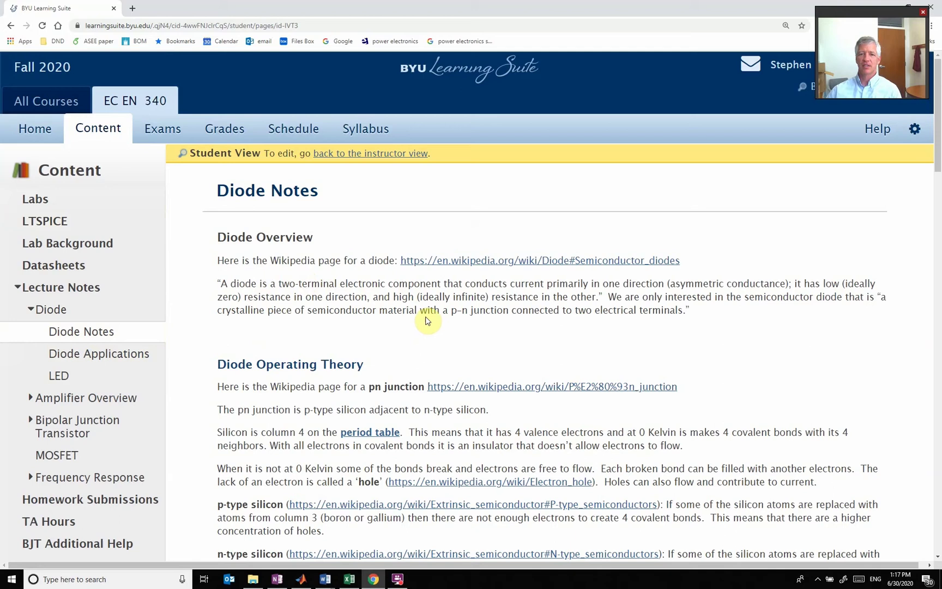
scroll(598, 315, down, 1)
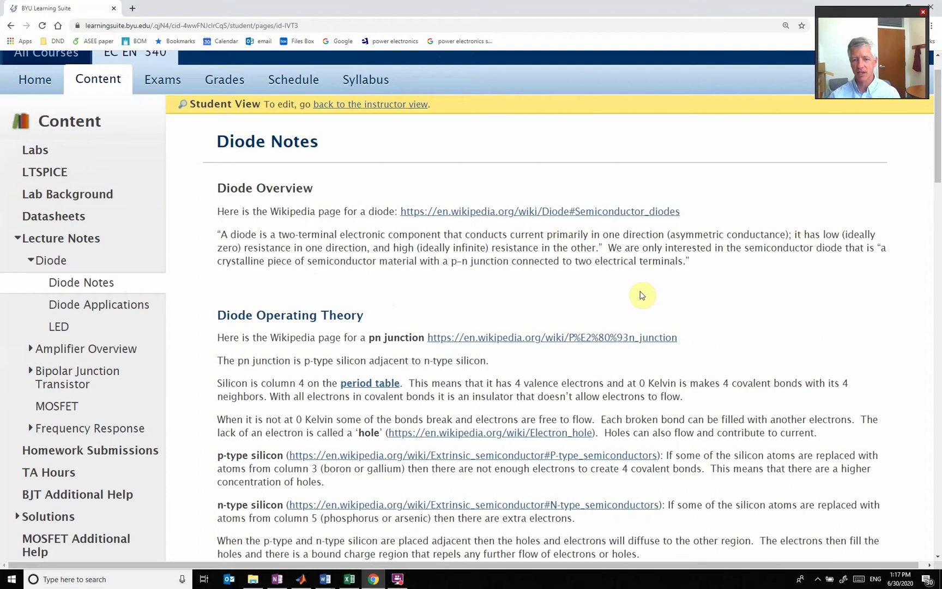
scroll(642, 295, down, 1)
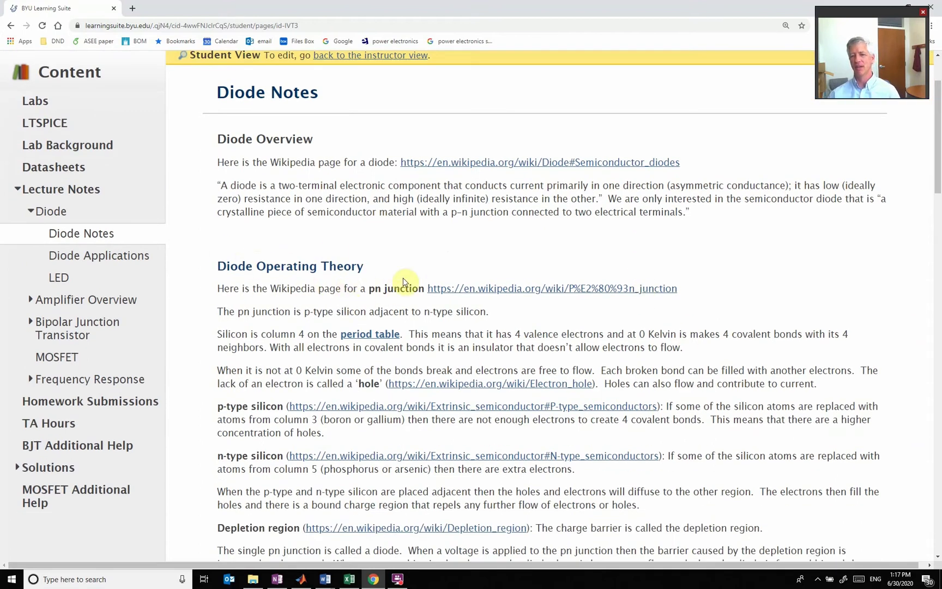
Open the pn junction Wikipedia link in a new tab, then return to the Diode Notes tab
click(567, 292)
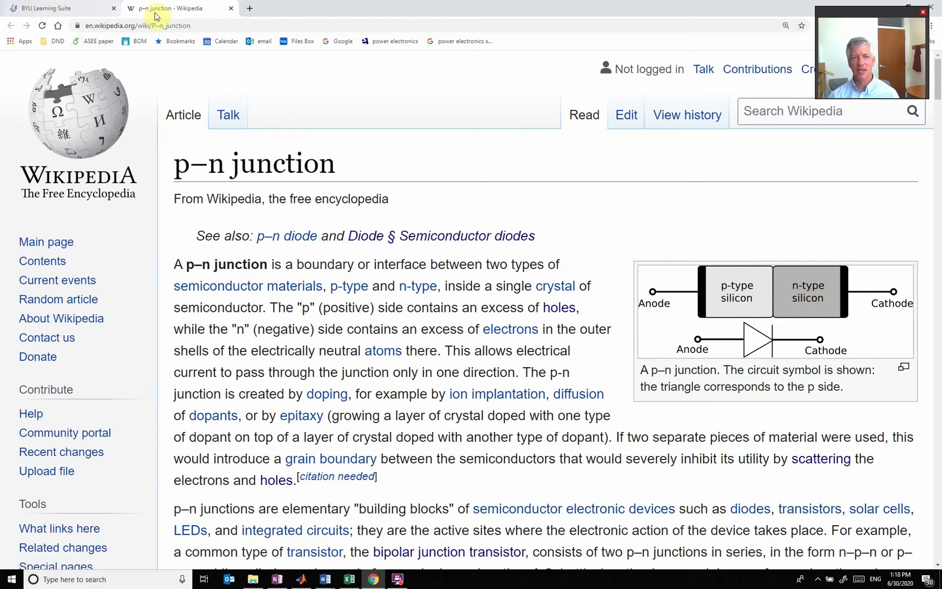
click(32, 12)
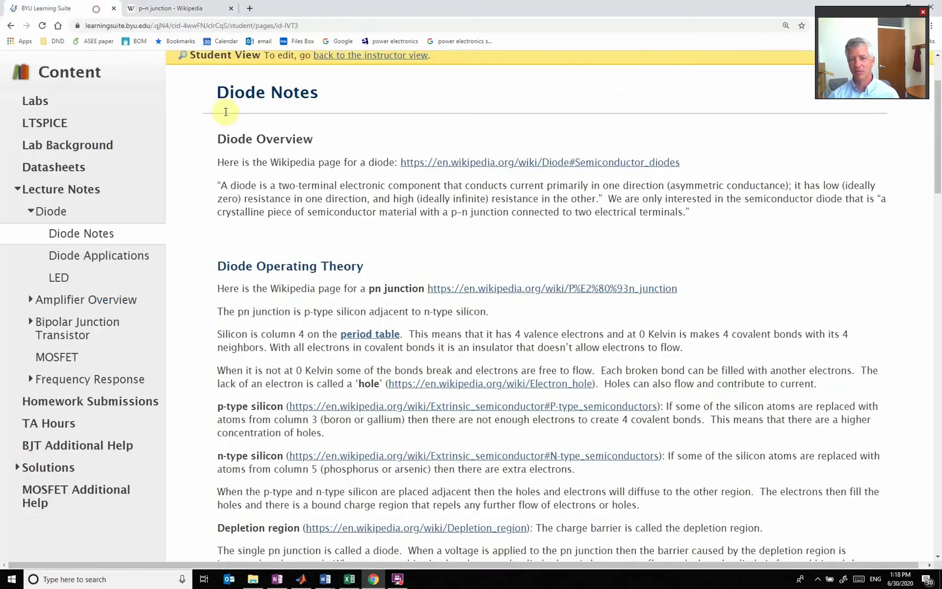
Follow the 'period table' link in Diode Operating Theory to the Simple Periodic Table Chart
scroll(422, 349, down, 1)
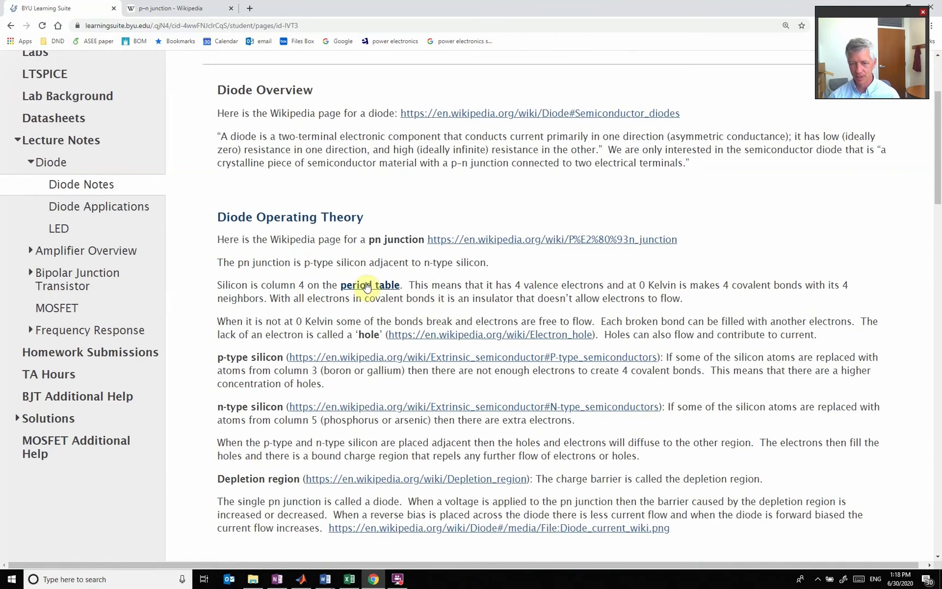
click(369, 285)
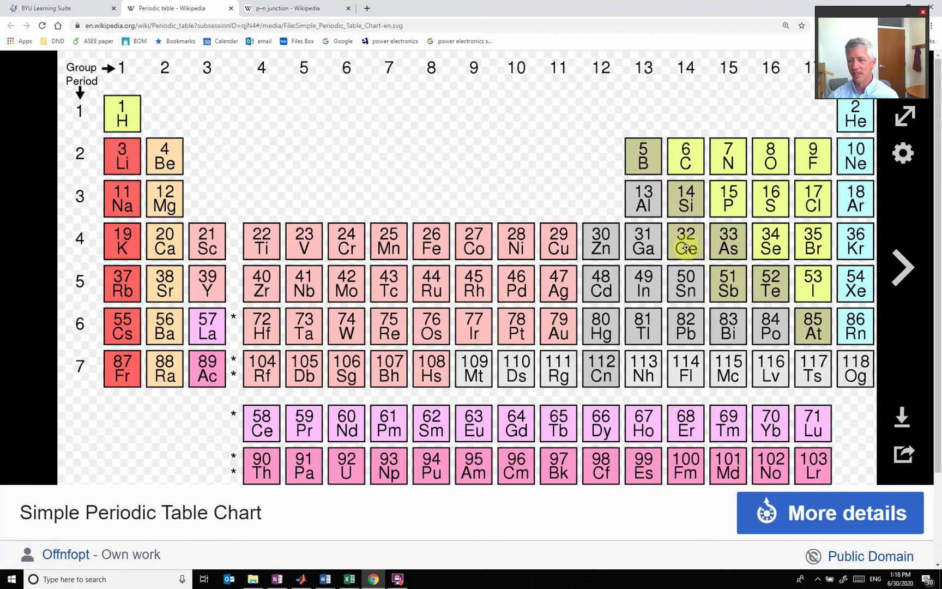
Close the Periodic table tab and scroll further down the Diode Notes page
click(232, 8)
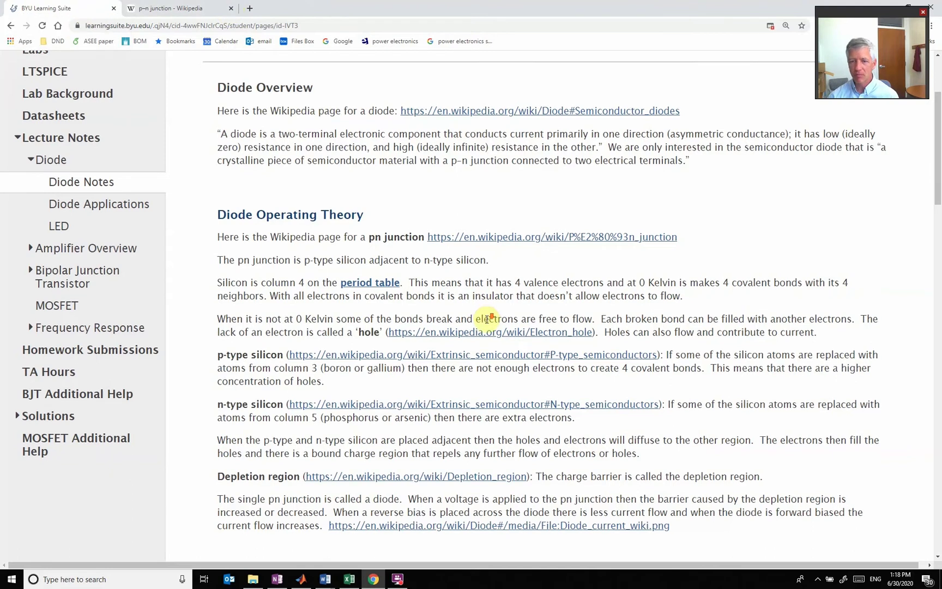
scroll(486, 320, down, 1)
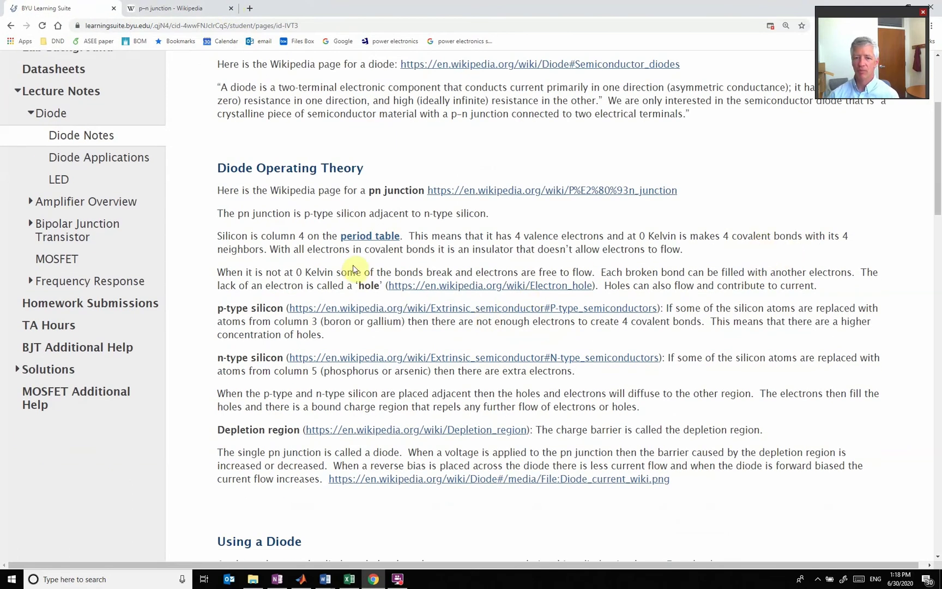
scroll(358, 264, down, 1)
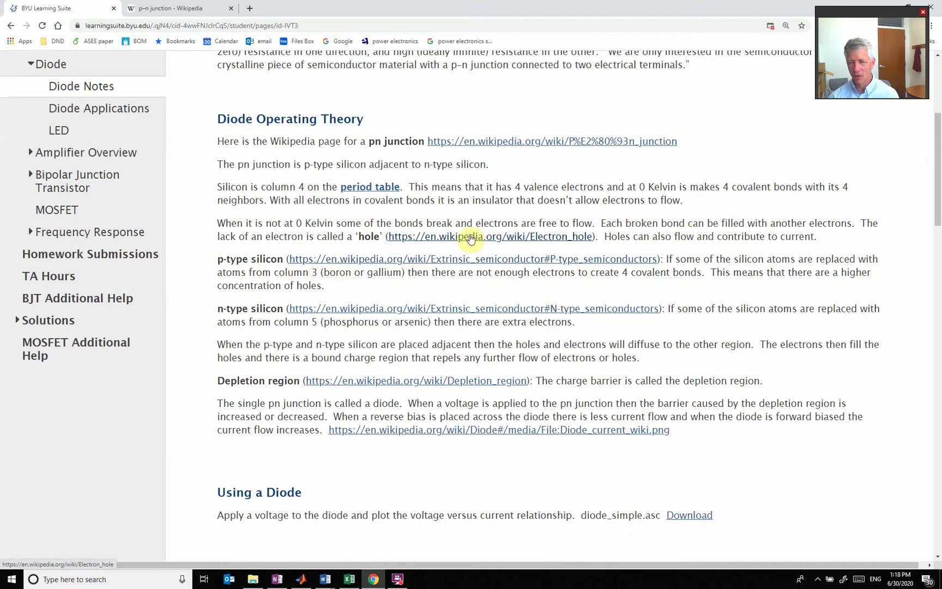
Open the Electron hole article and scroll to its 'Empty seat in an auditorium' analogy
click(471, 237)
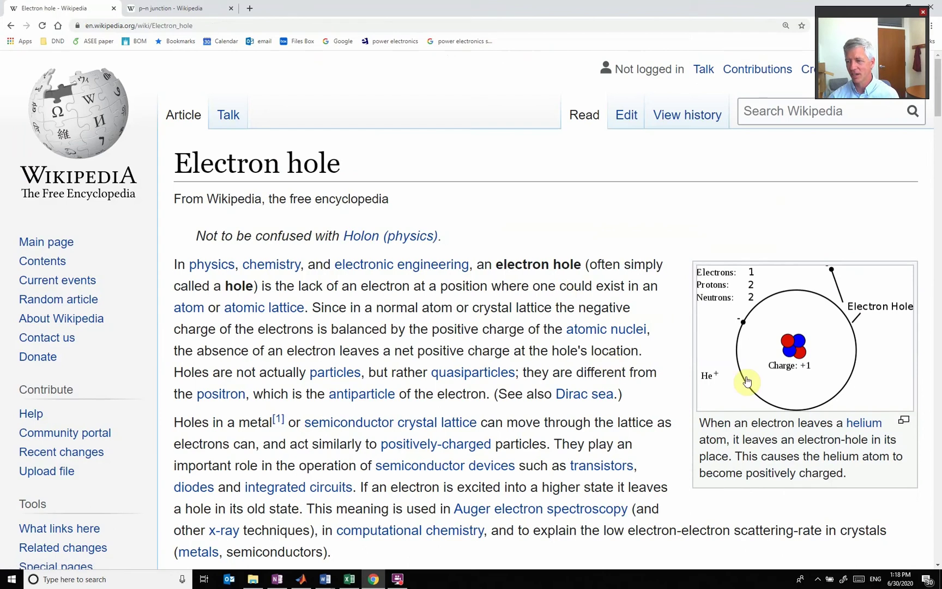
scroll(665, 387, down, 1)
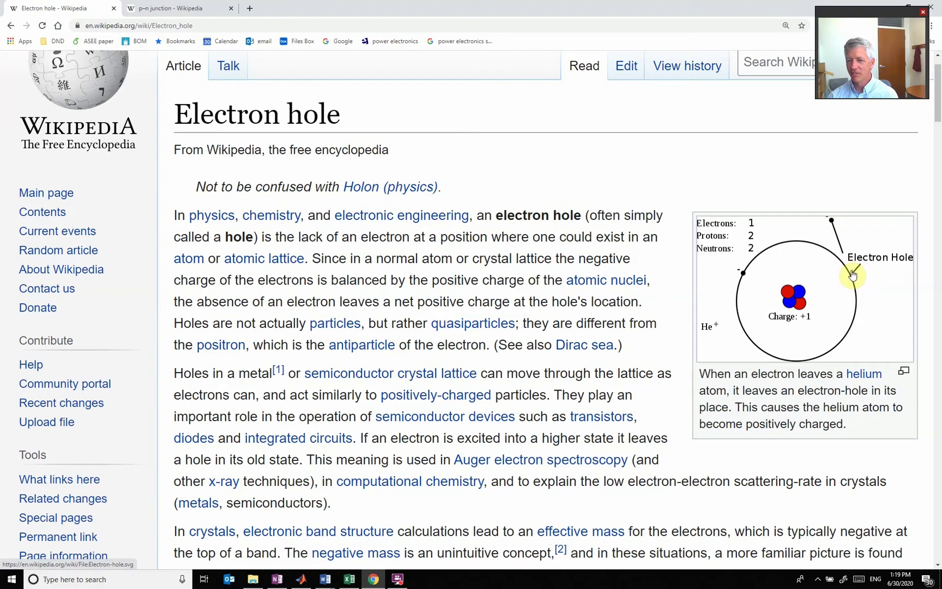
scroll(840, 300, down, 5)
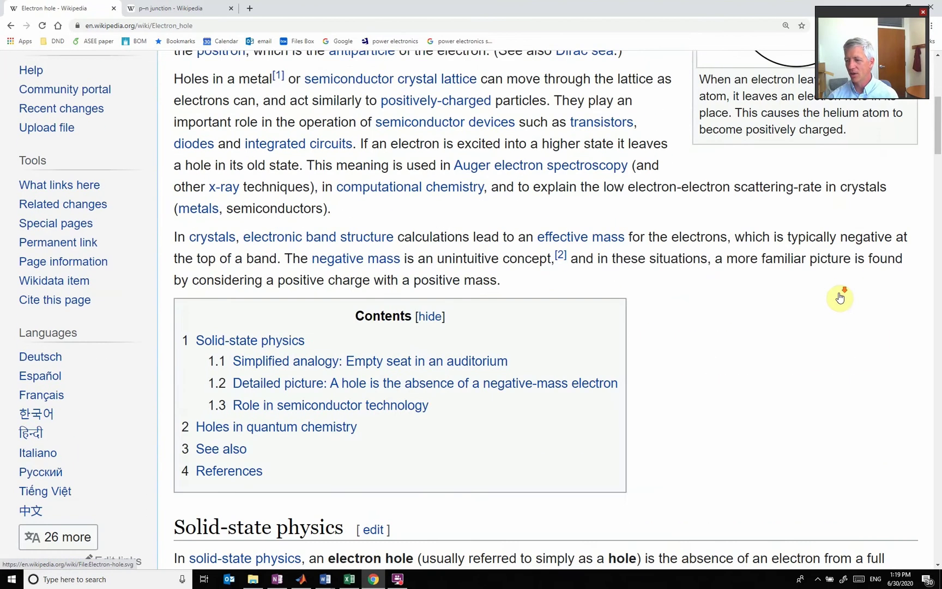
scroll(840, 294, down, 10)
scroll(842, 305, up, 2)
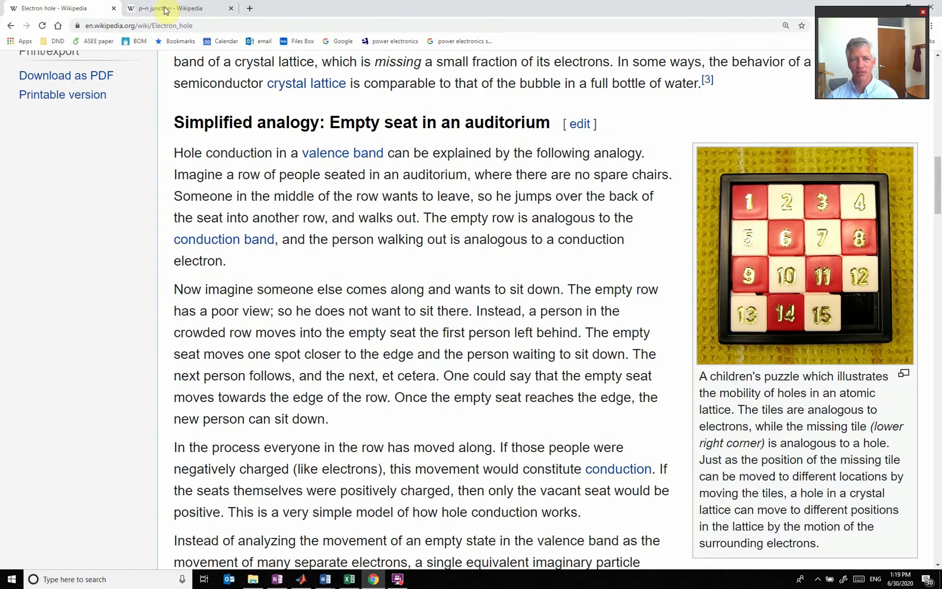
Go back to the Diode Notes and scroll down to the p-type silicon reference
click(10, 26)
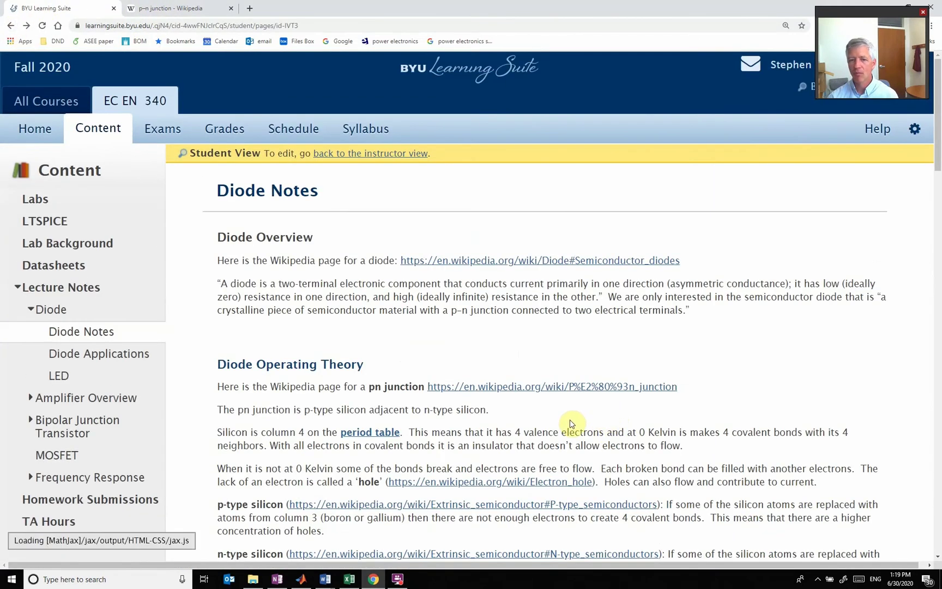
scroll(571, 424, down, 3)
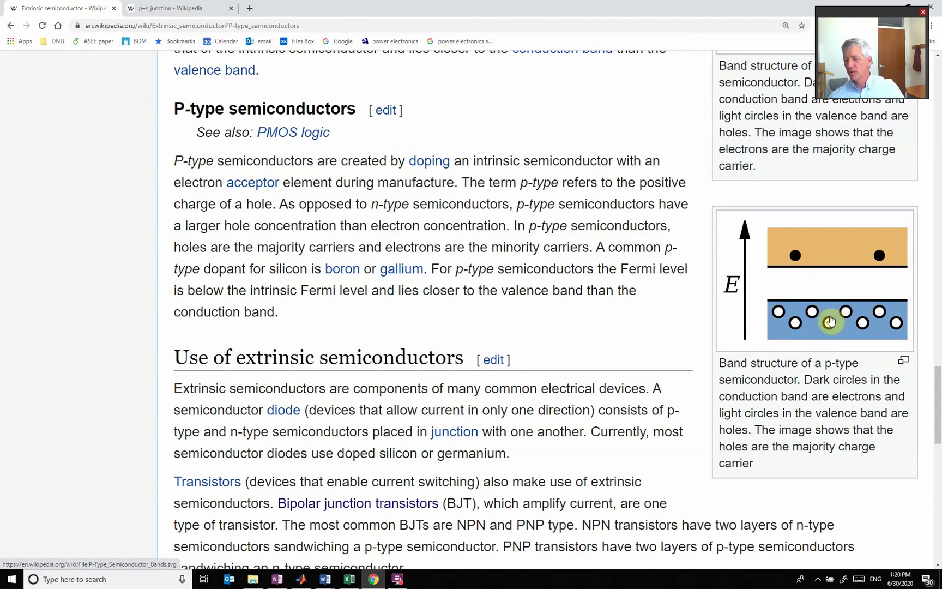
Read the Extrinsic semiconductor article's P-type semiconductors section, then go back to the Diode Notes
scroll(638, 318, up, 5)
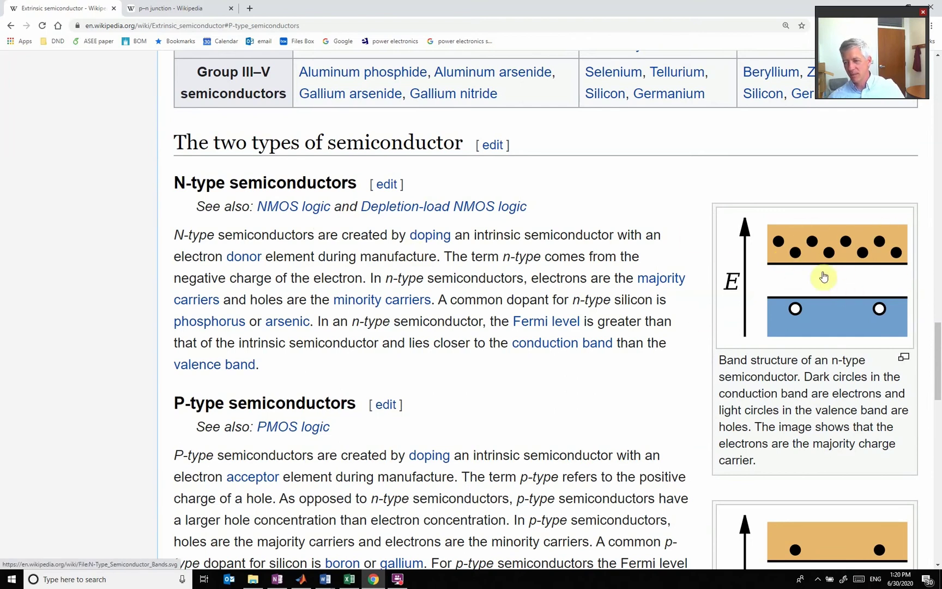
scroll(812, 273, down, 3)
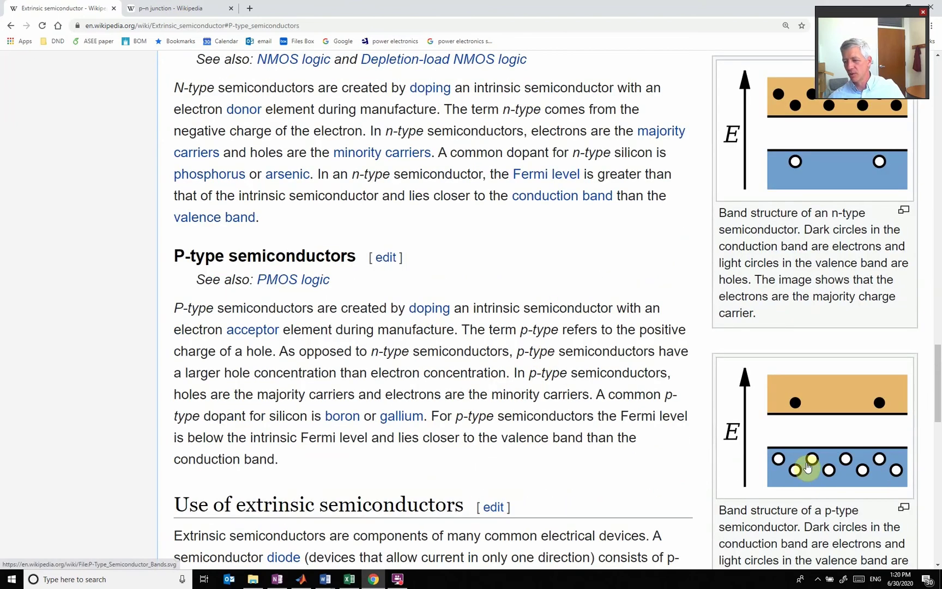
click(10, 25)
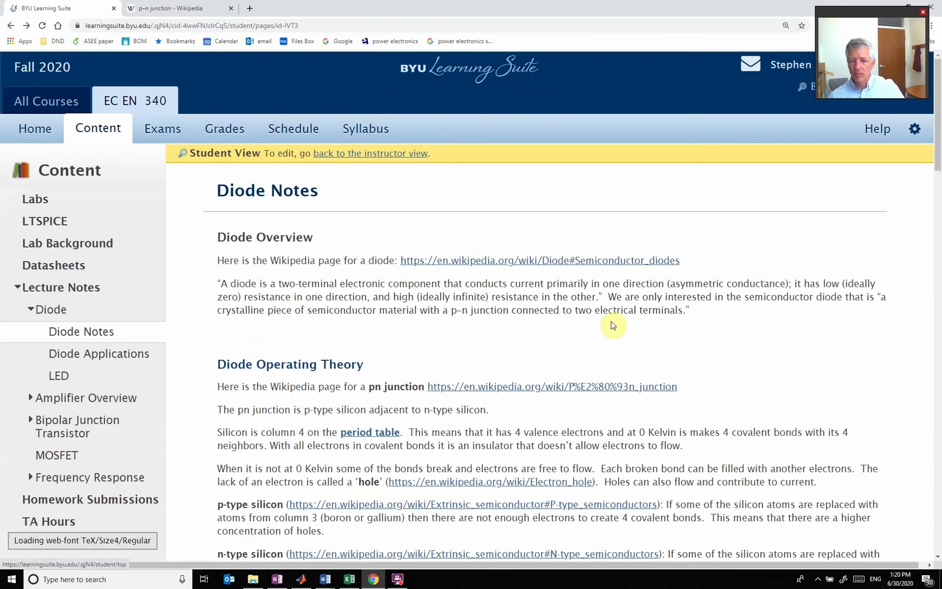
Open the Depletion_region link and scroll to the Formation in a p–n junction figures 1 and 2
scroll(612, 326, down, 5)
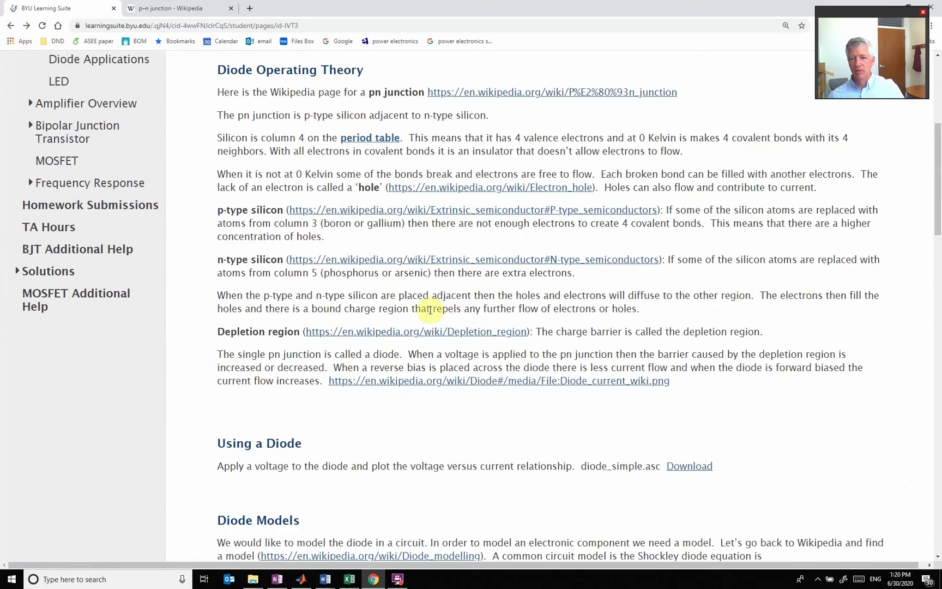
click(436, 331)
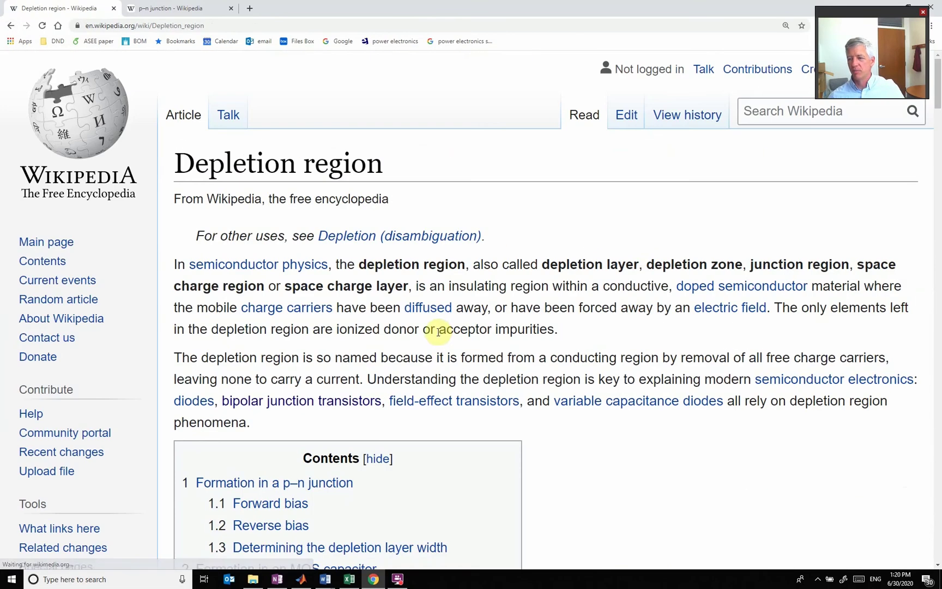
scroll(686, 287, down, 6)
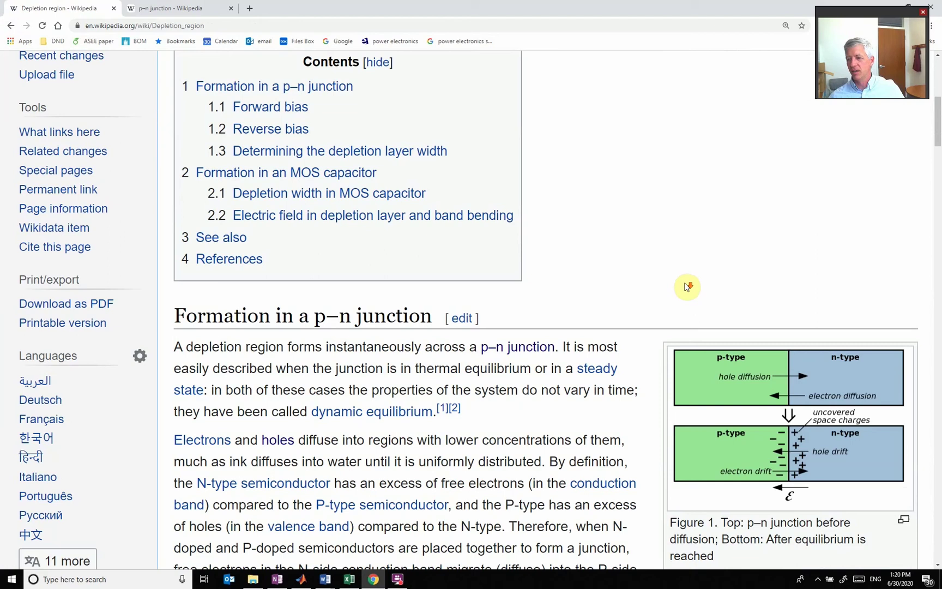
scroll(686, 285, down, 2)
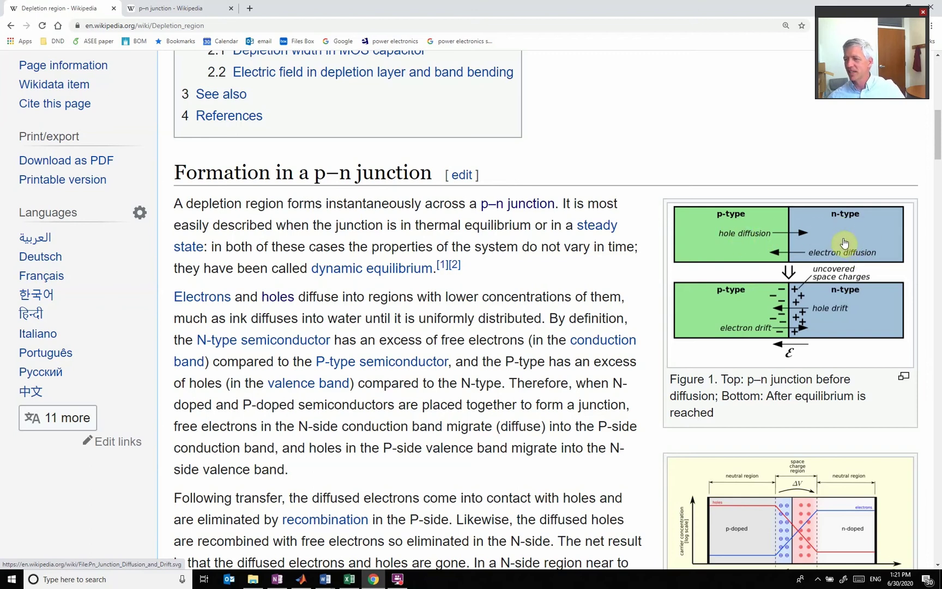
scroll(724, 252, down, 1)
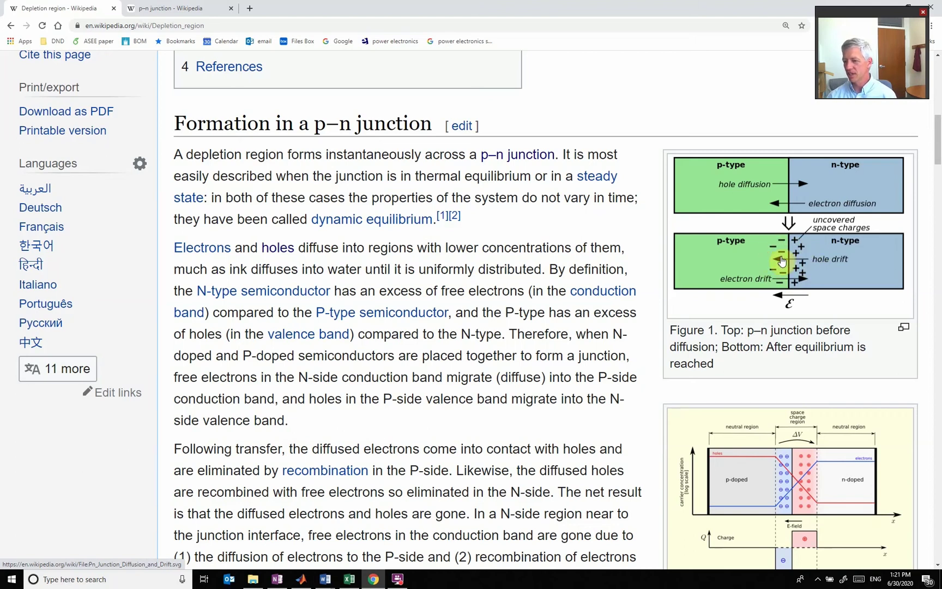
scroll(781, 261, down, 3)
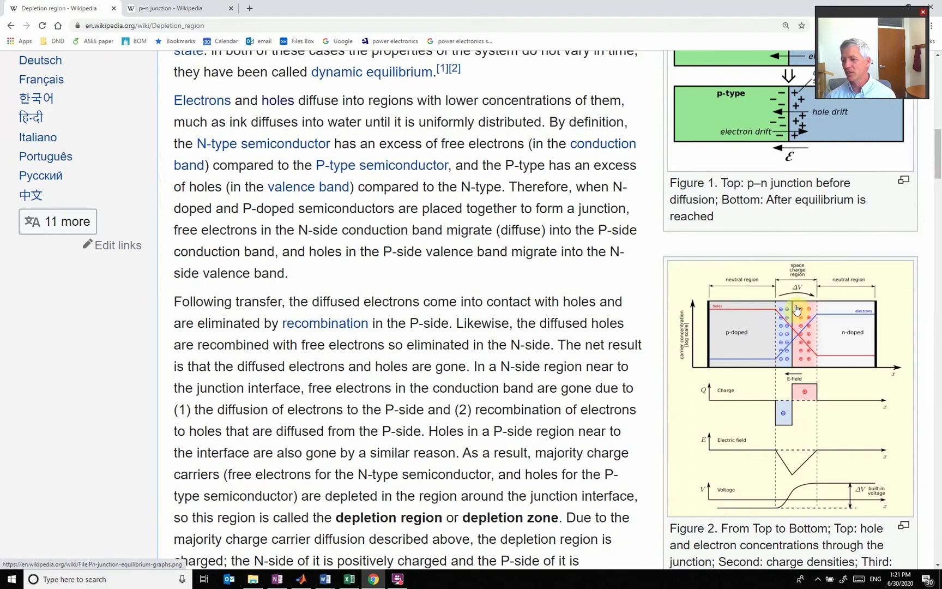
scroll(781, 338, down, 3)
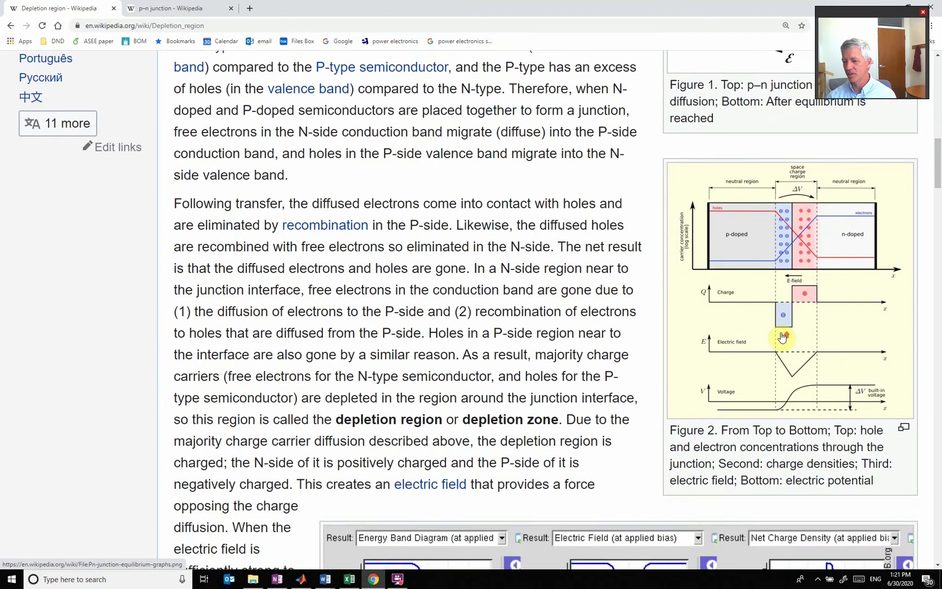
scroll(796, 344, up, 3)
scroll(806, 348, up, 1)
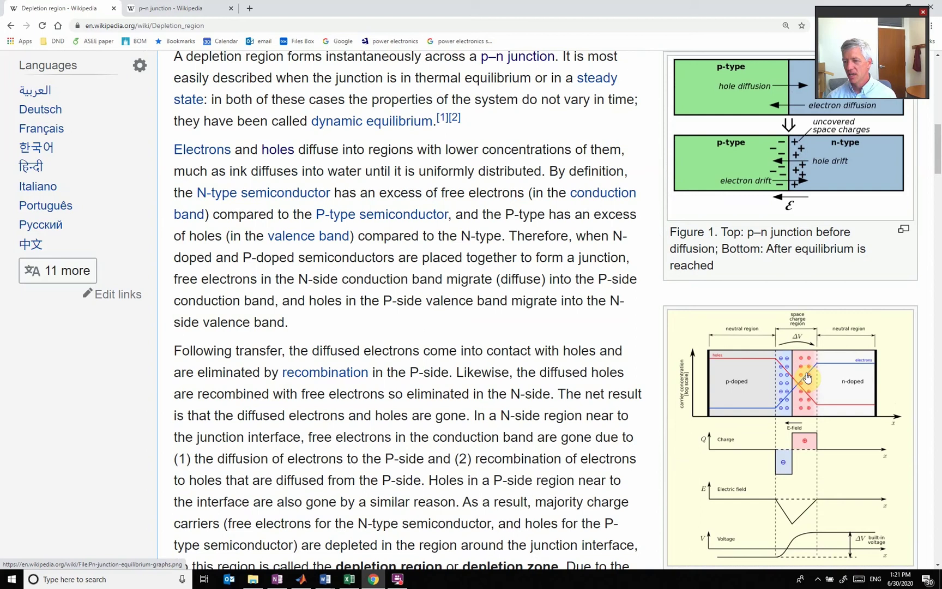
Return to the Diode Notes and scroll down to the Diode_current_wiki.png I–V image link
click(11, 25)
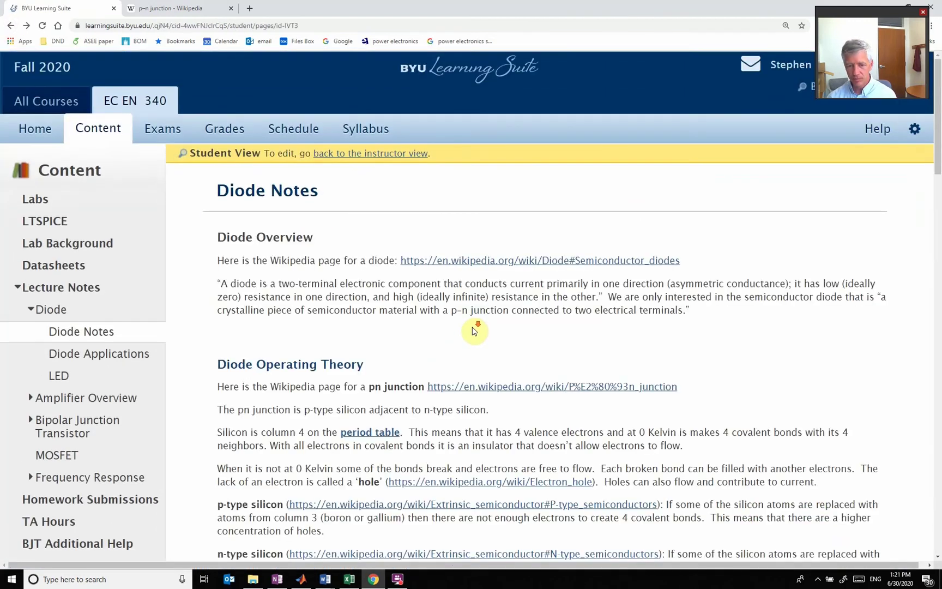
scroll(476, 329, down, 8)
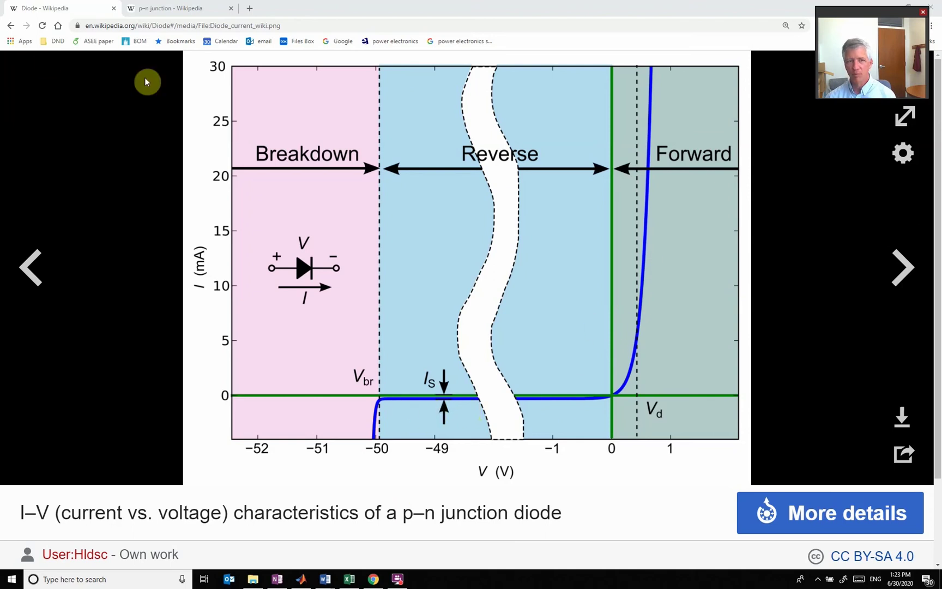
Download diode_simple.asc from the notes' Using a Diode section and open it in LTspice
click(8, 26)
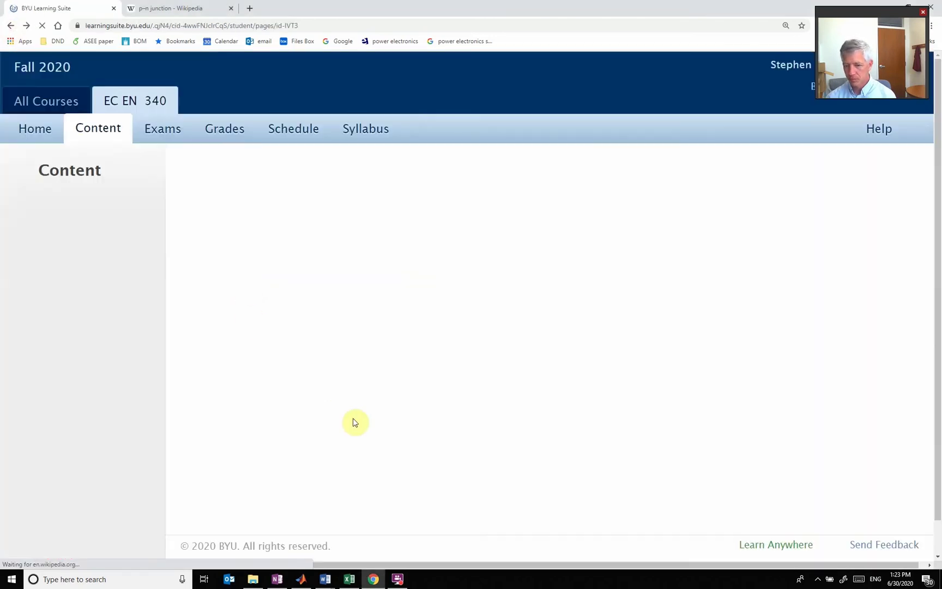
scroll(496, 446, down, 8)
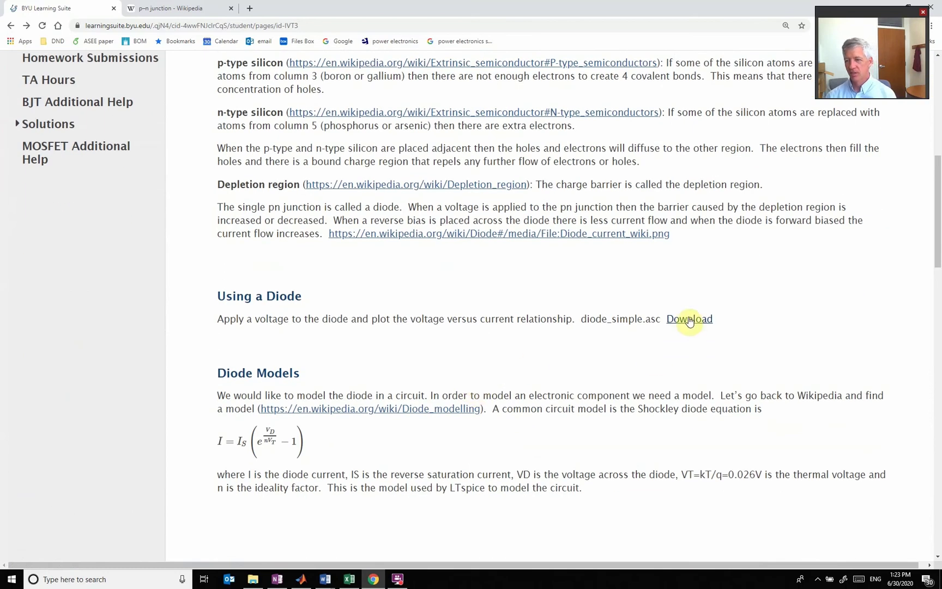
click(694, 322)
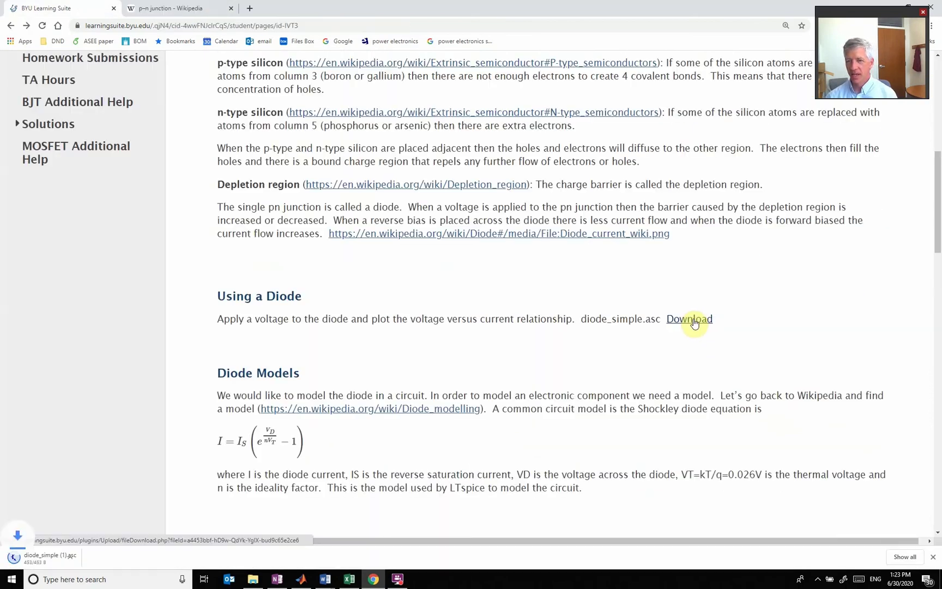
click(34, 558)
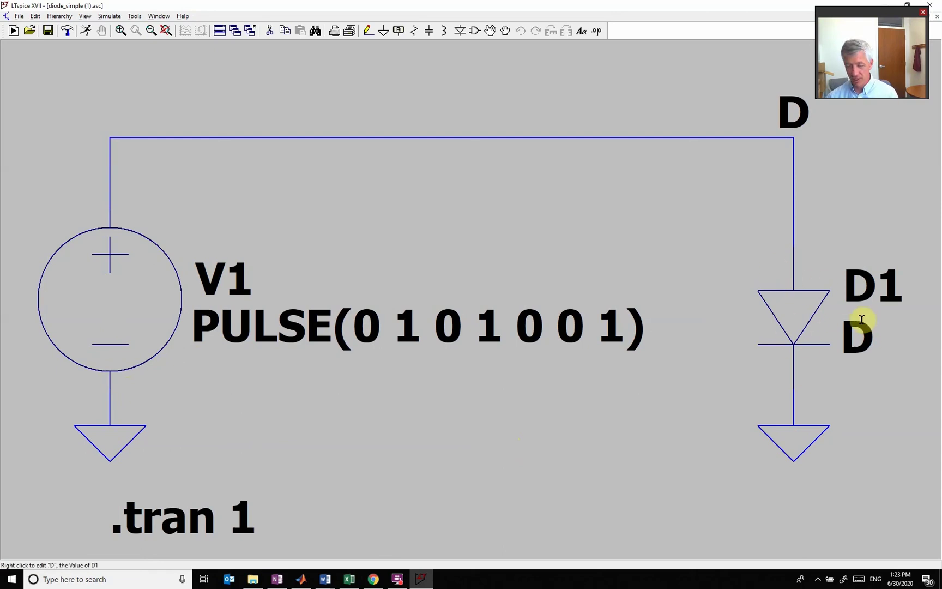
Run the diode simulation, probe V(d) and I(D1), then replot V(d) alone as a 0–1 V ramp
click(86, 31)
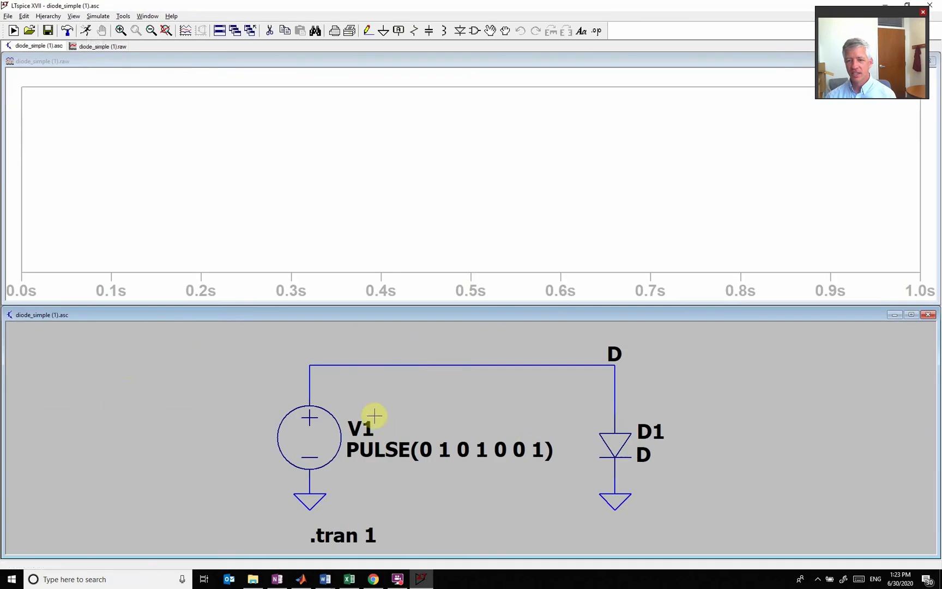
click(320, 363)
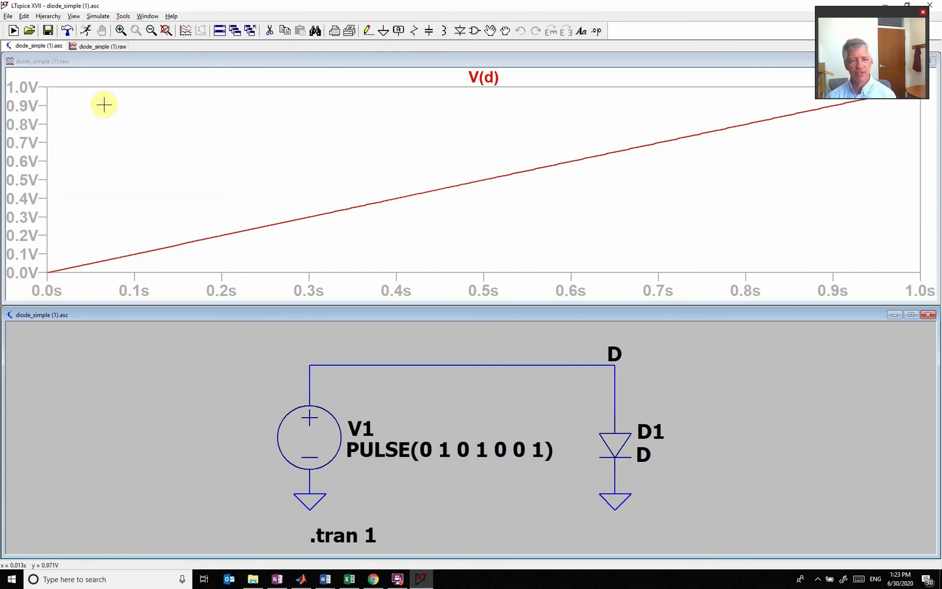
click(616, 444)
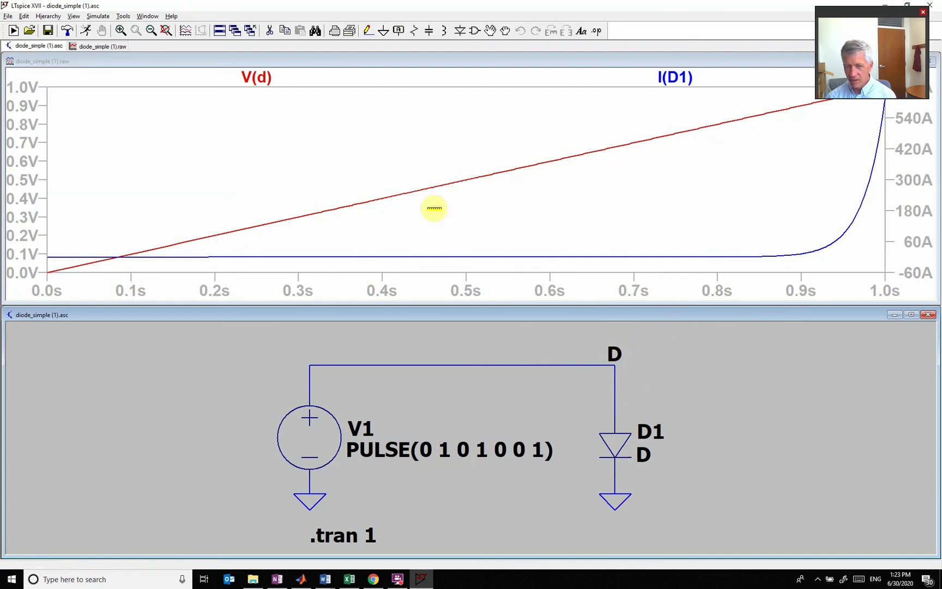
click(598, 363)
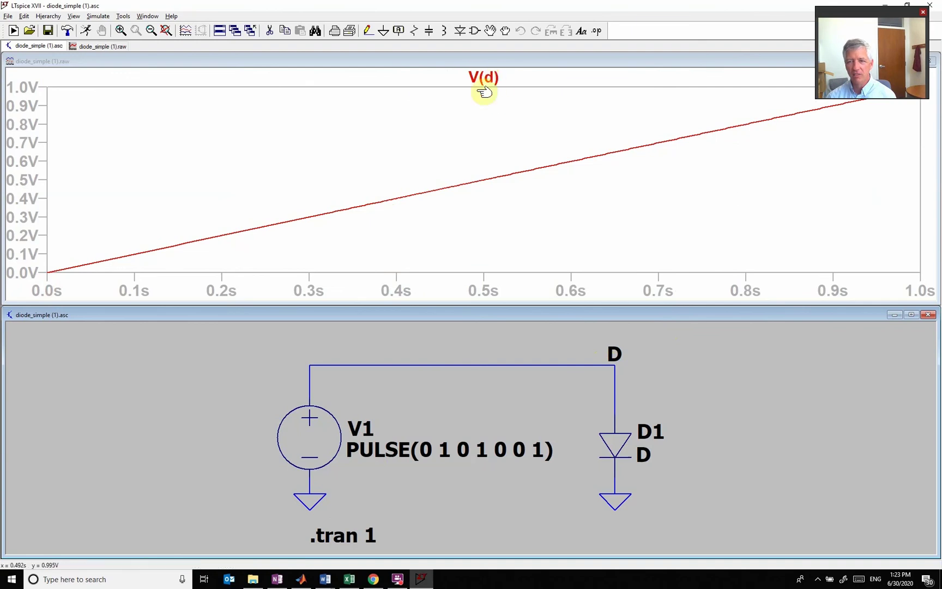
Change the horizontal axis from time to V(d) and plot I(D1), showing the exponential diode curve
right_click(478, 289)
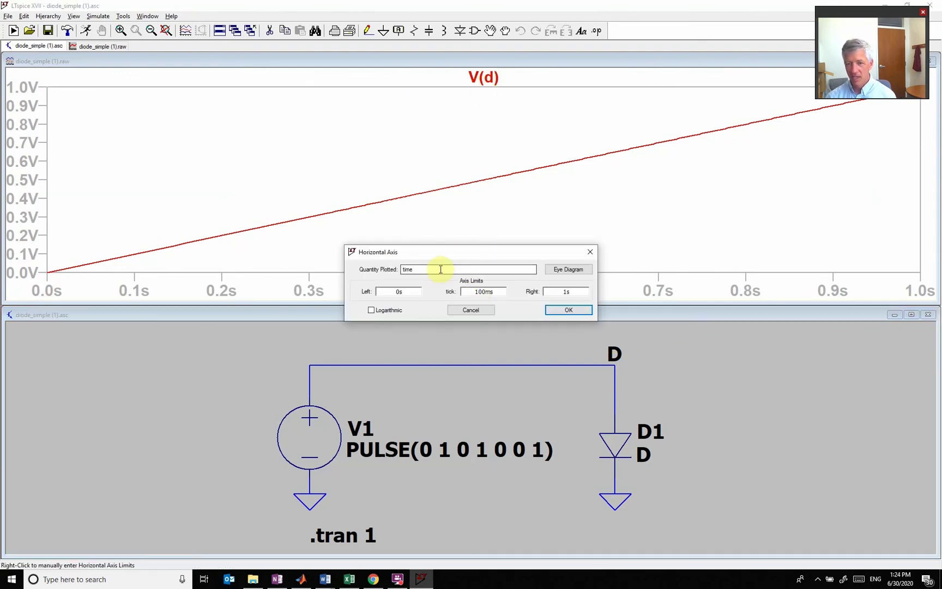
drag(418, 266, 349, 273)
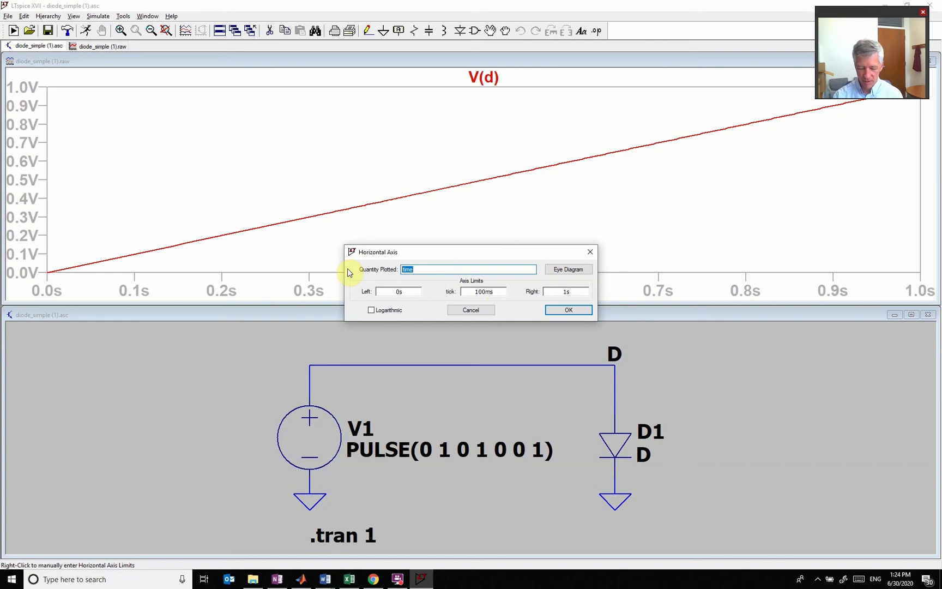
text(V(d)
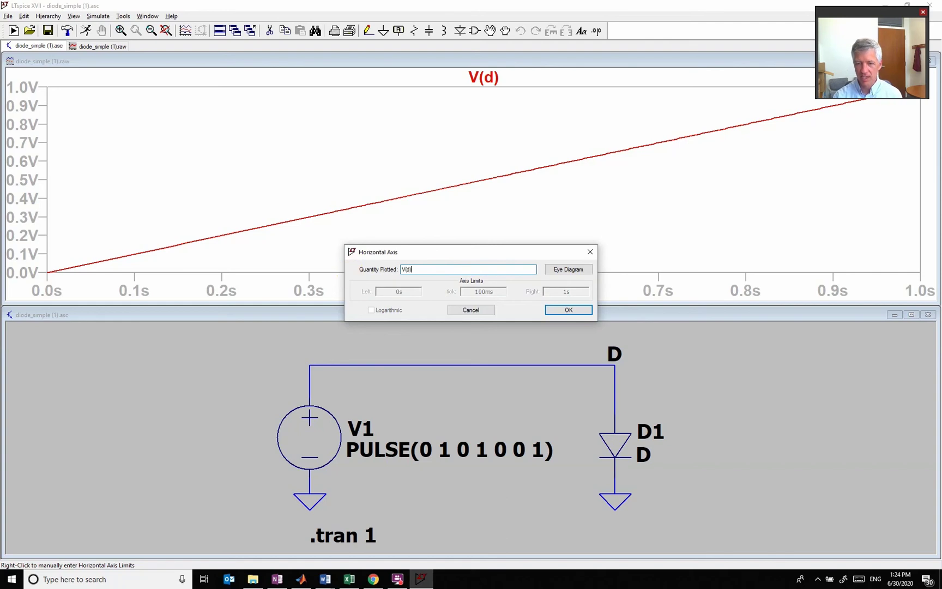
click(568, 311)
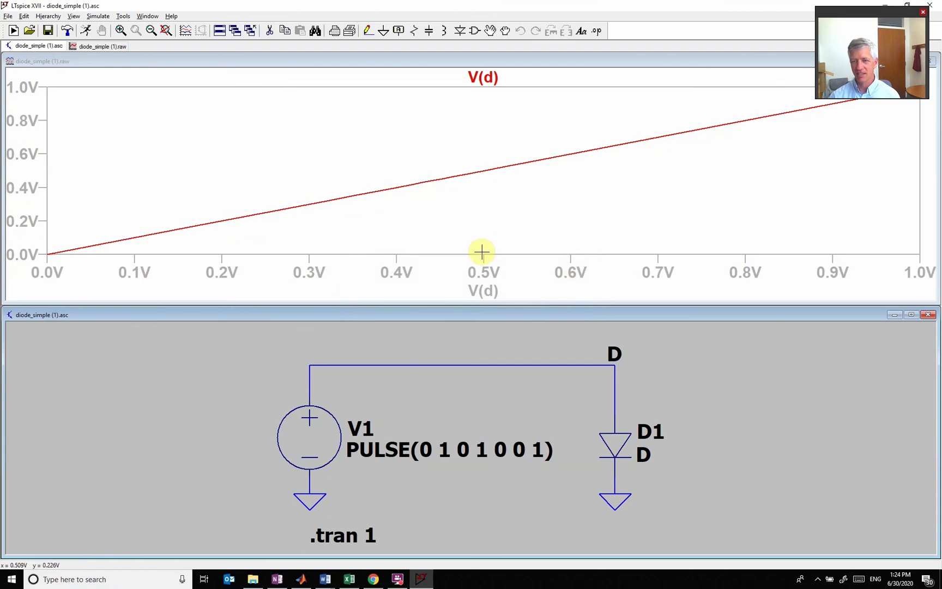
click(616, 448)
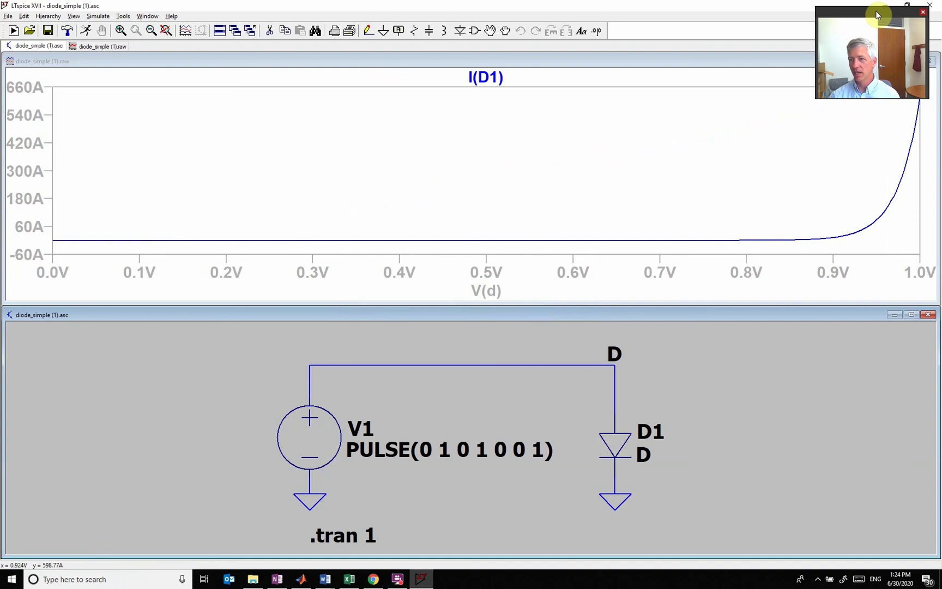
Dismiss the two mail notifications covering the plot
drag(878, 12, 48, 11)
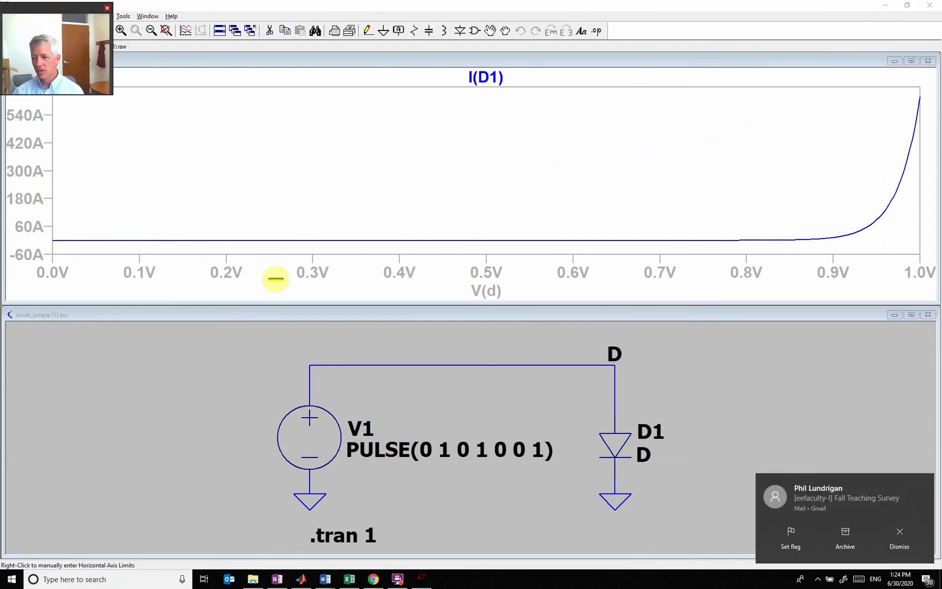
click(926, 483)
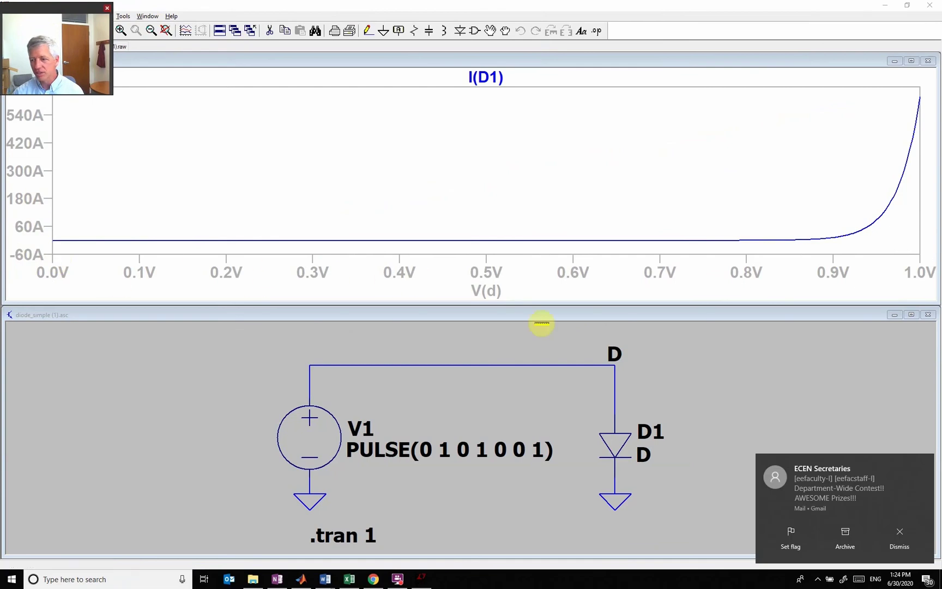
click(927, 462)
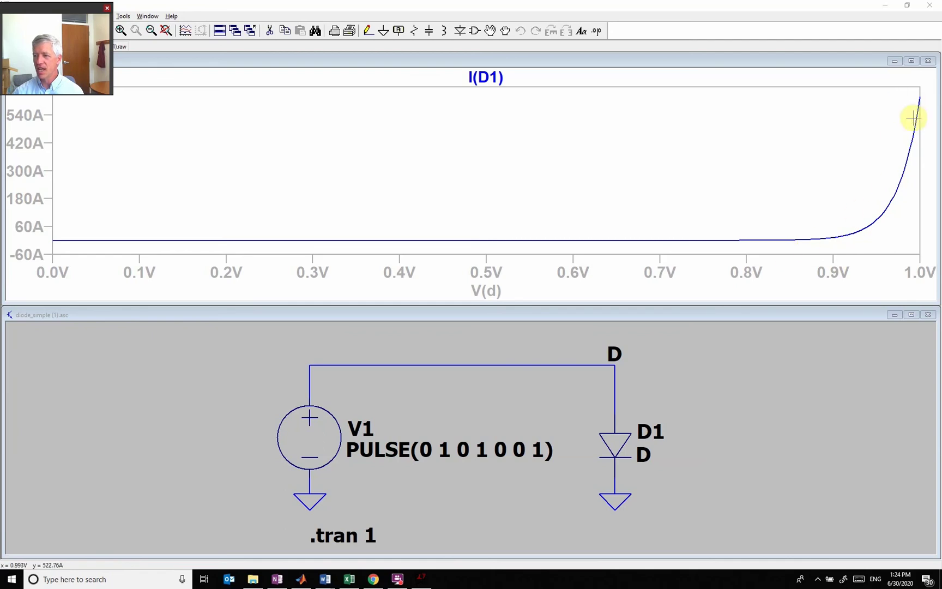
Back in the Chrome course notes, follow the Diode Models link to Wikipedia's Diode modelling article
click(373, 579)
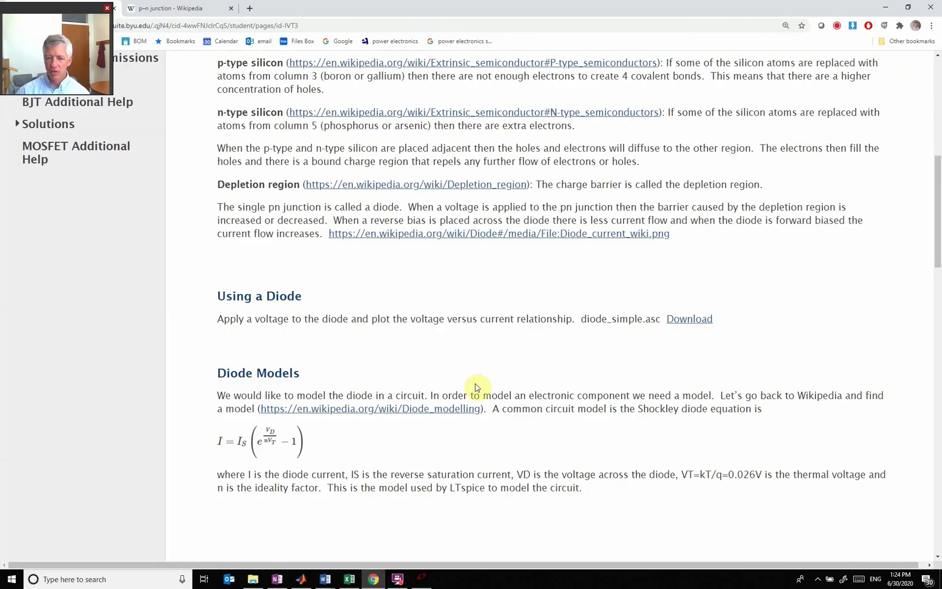
scroll(478, 387, down, 2)
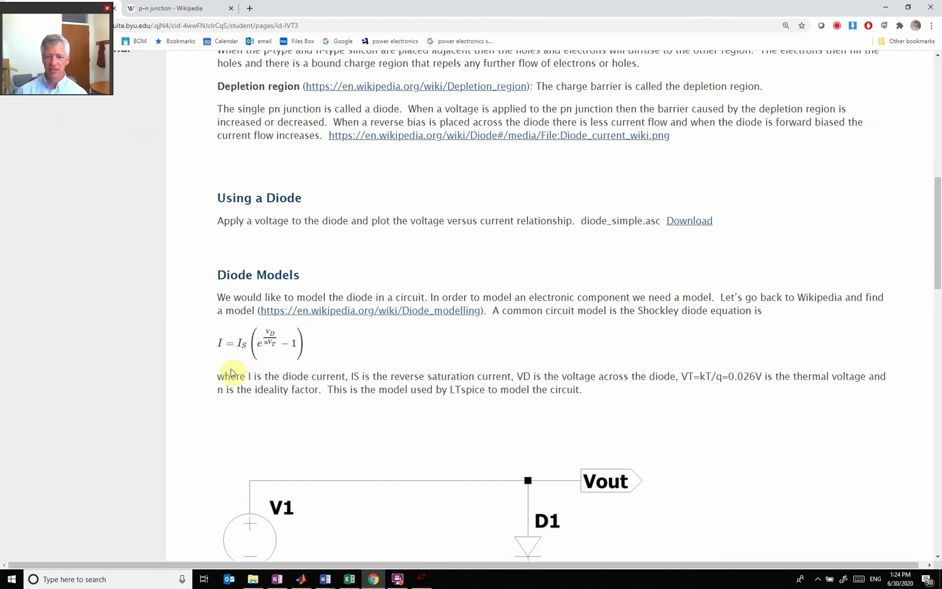
click(371, 310)
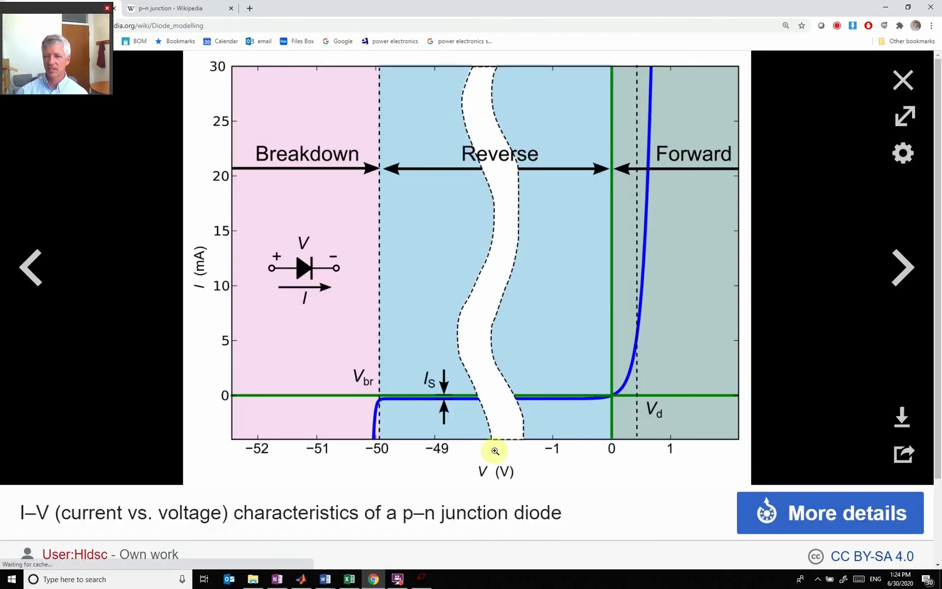
Read the Shockley diode model section of the Diode modelling article, then return to the LTspice plot
scroll(475, 273, down, 3)
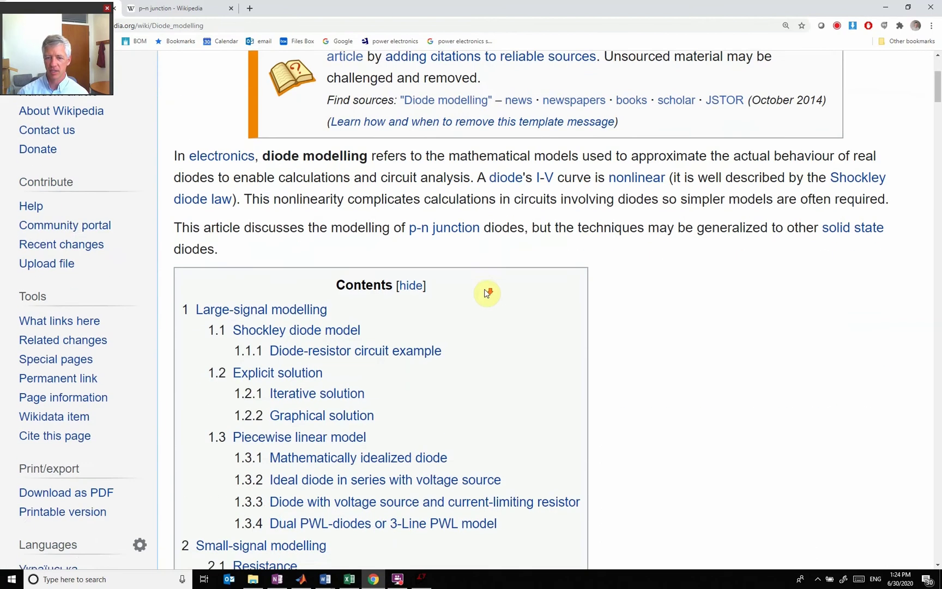
scroll(487, 292, down, 9)
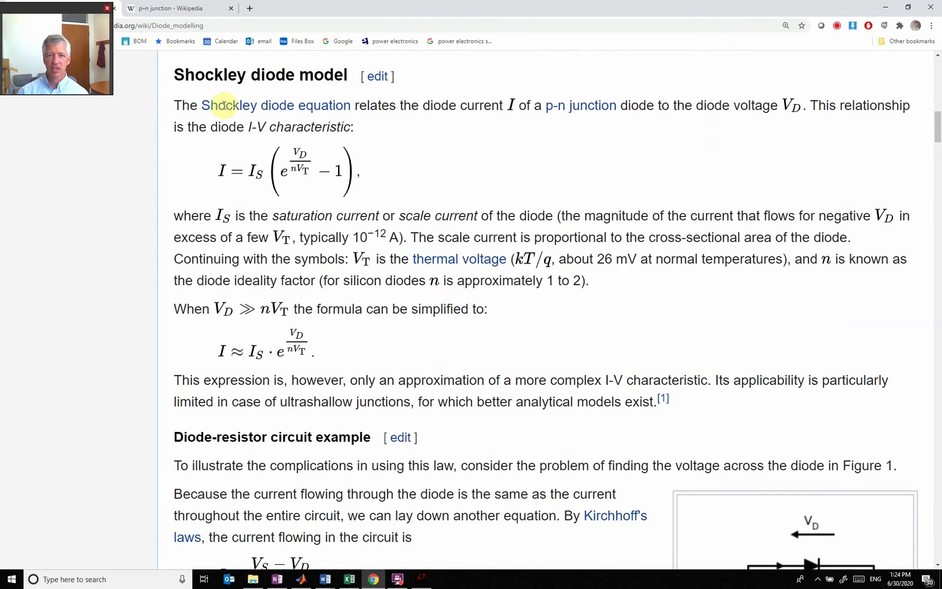
drag(172, 76, 349, 76)
click(349, 76)
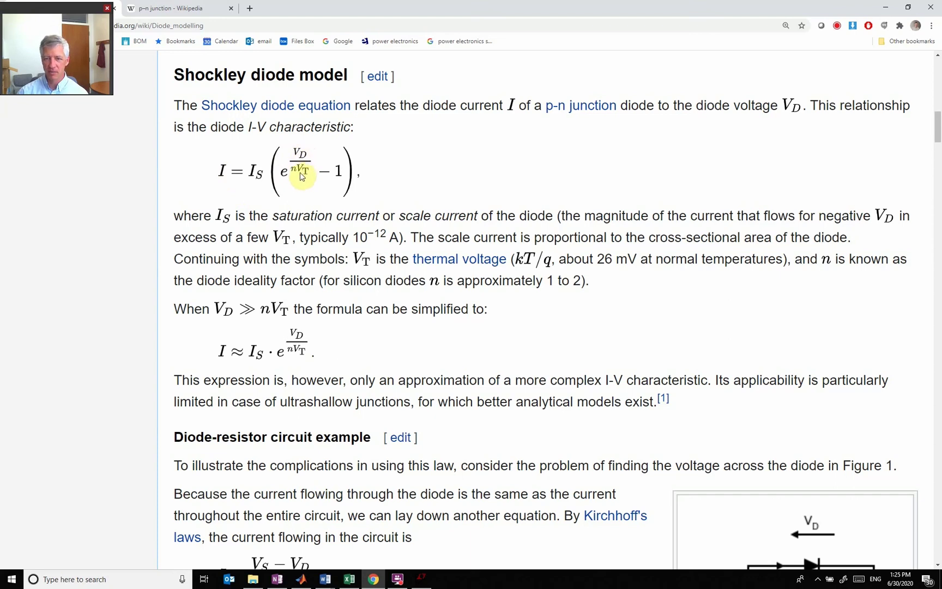
scroll(398, 274, down, 1)
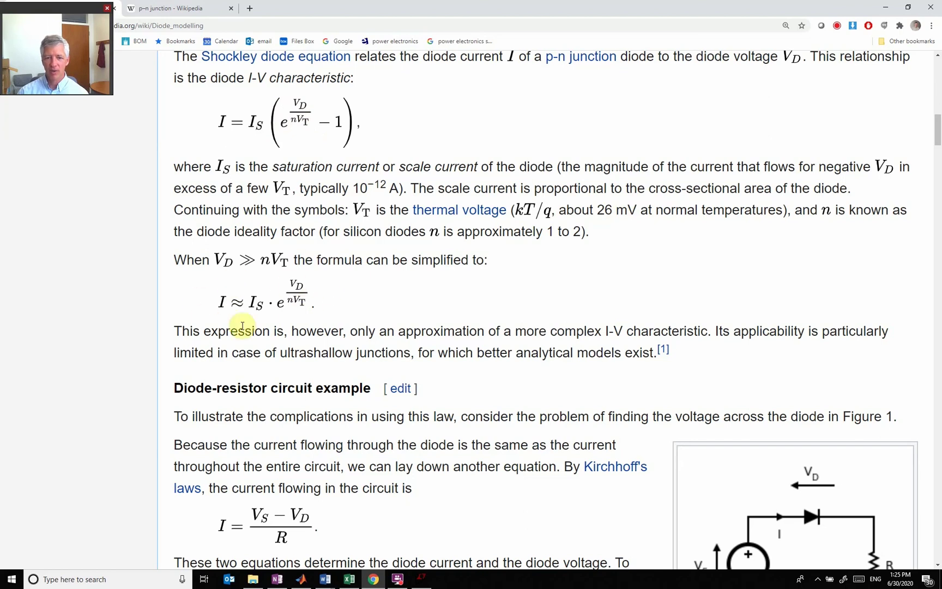
click(416, 581)
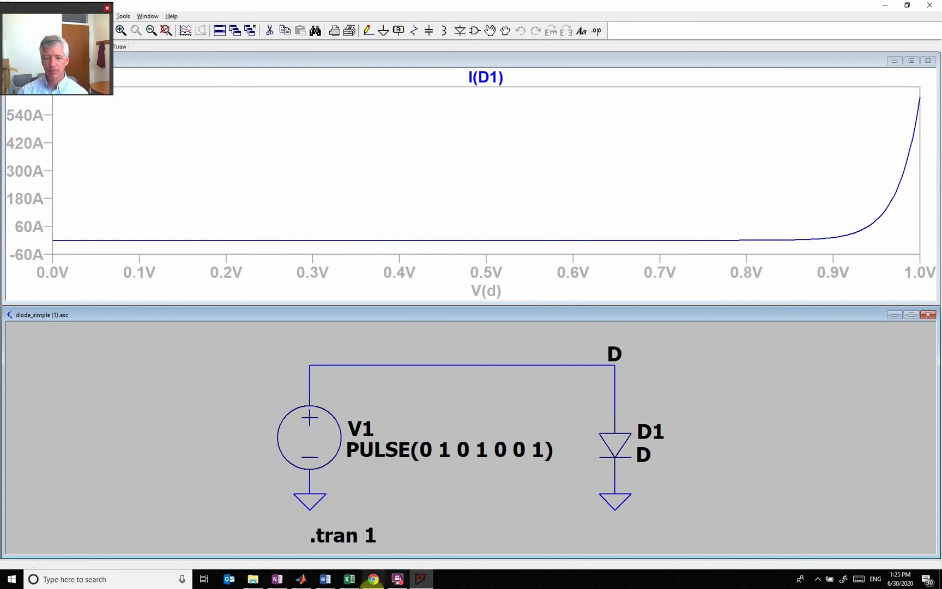
Recheck the Wikipedia Shockley diode section, then return to the LTspice I(D1) plot
click(374, 580)
scroll(294, 196, up, 1)
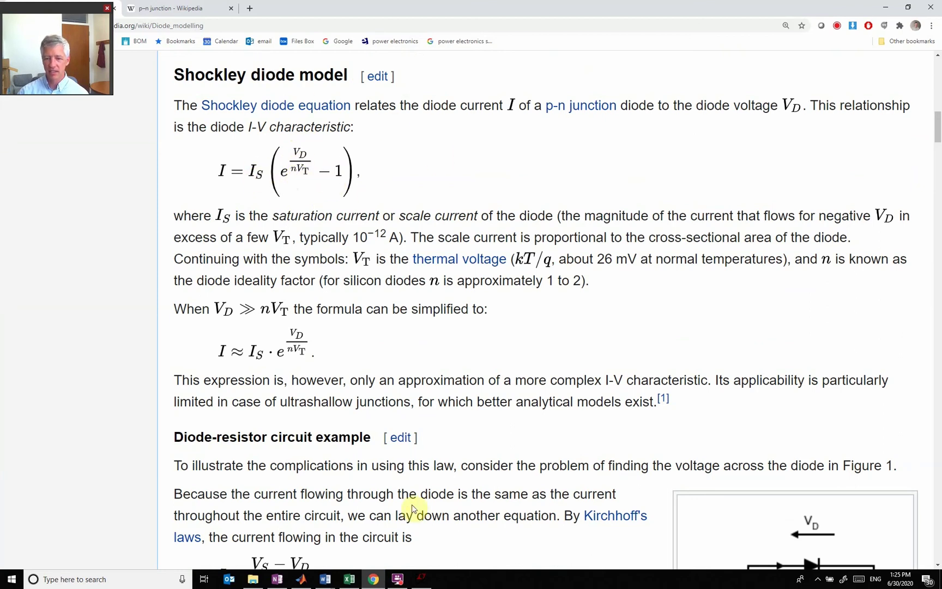
click(423, 579)
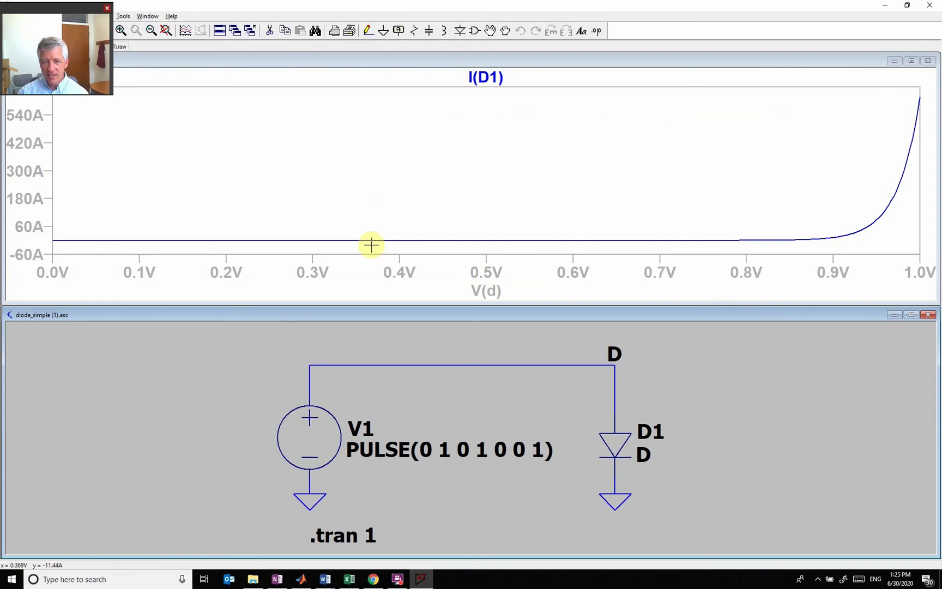
Use a cursor on I(D1) to read the nanoamp-level current at about 0.31 V and 0.18 V
click(512, 79)
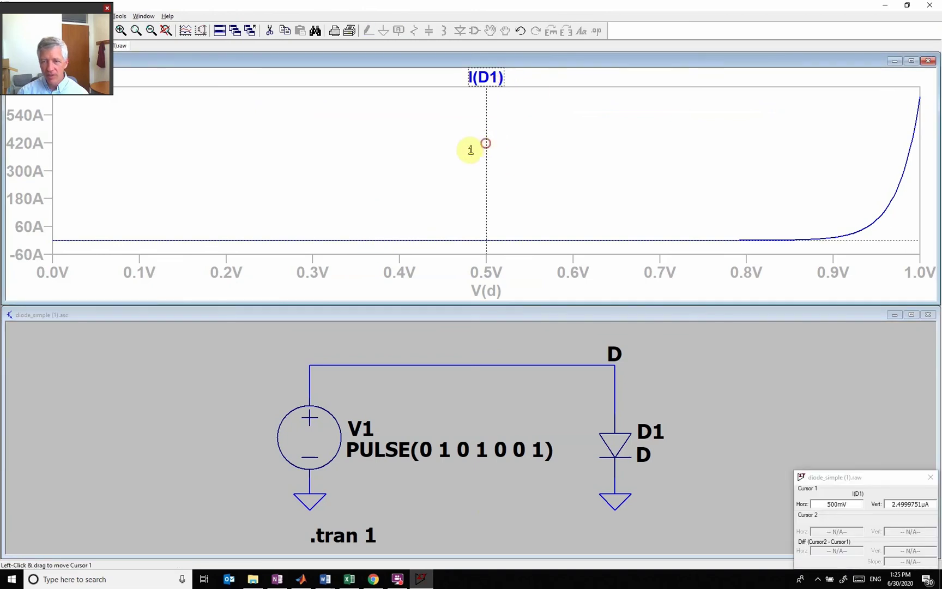
drag(470, 150, 323, 164)
drag(889, 478, 579, 141)
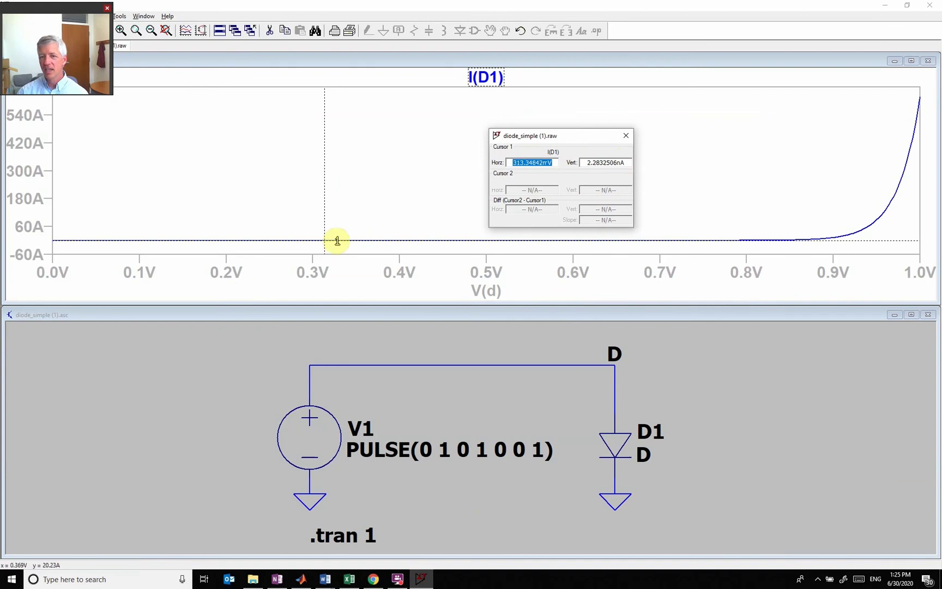
drag(324, 209, 268, 187)
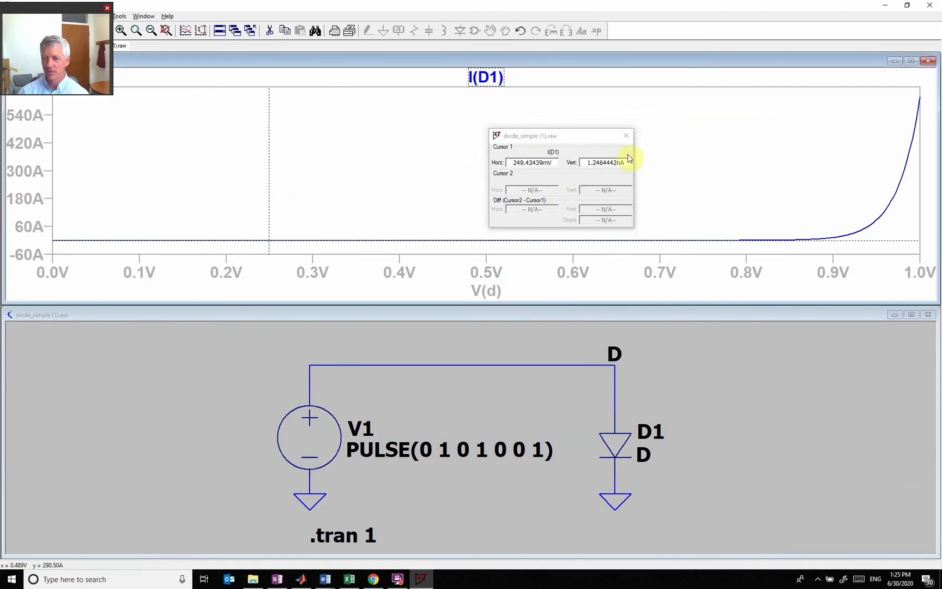
click(625, 137)
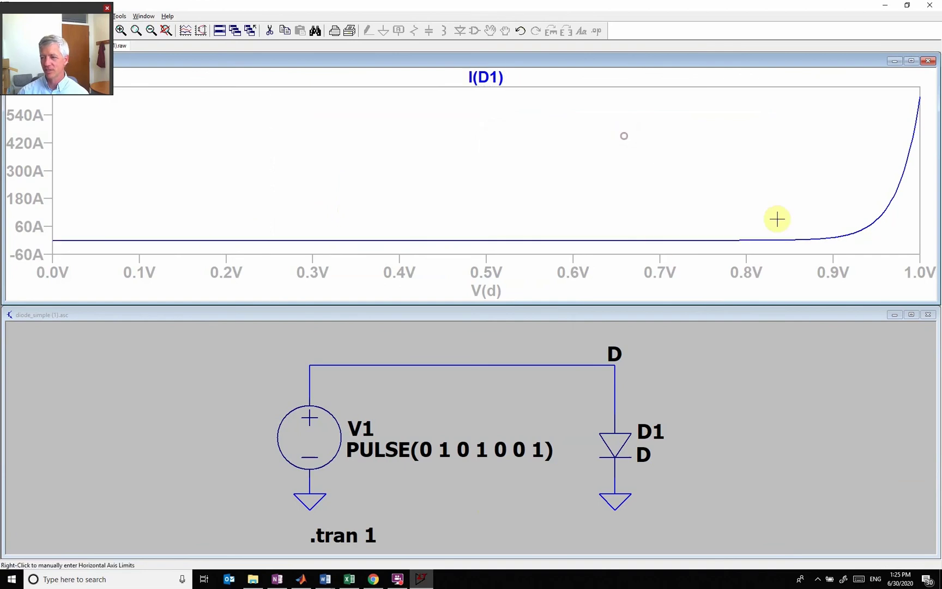
Return to the Shockley diode equation in the Wikipedia article
click(373, 580)
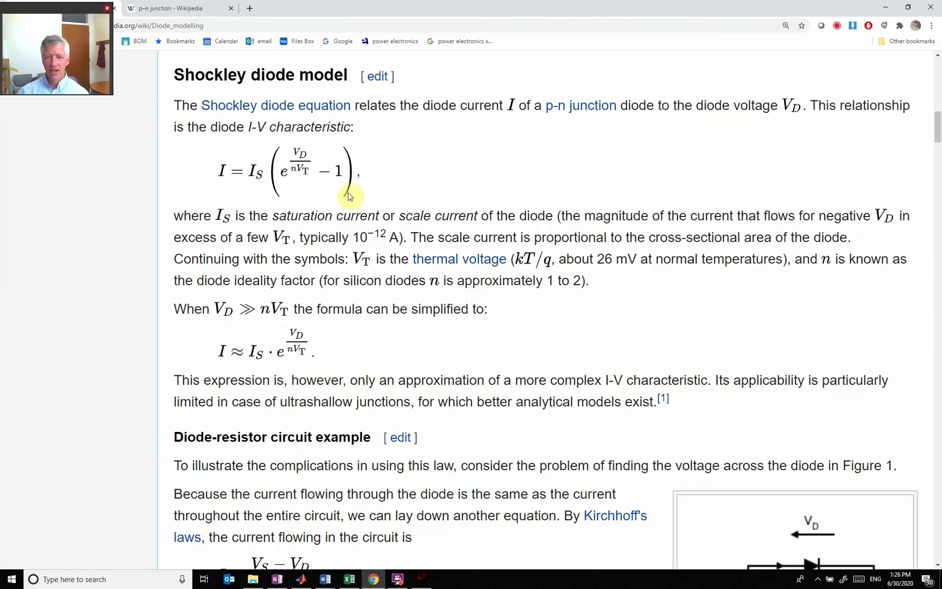
scroll(360, 235, down, 3)
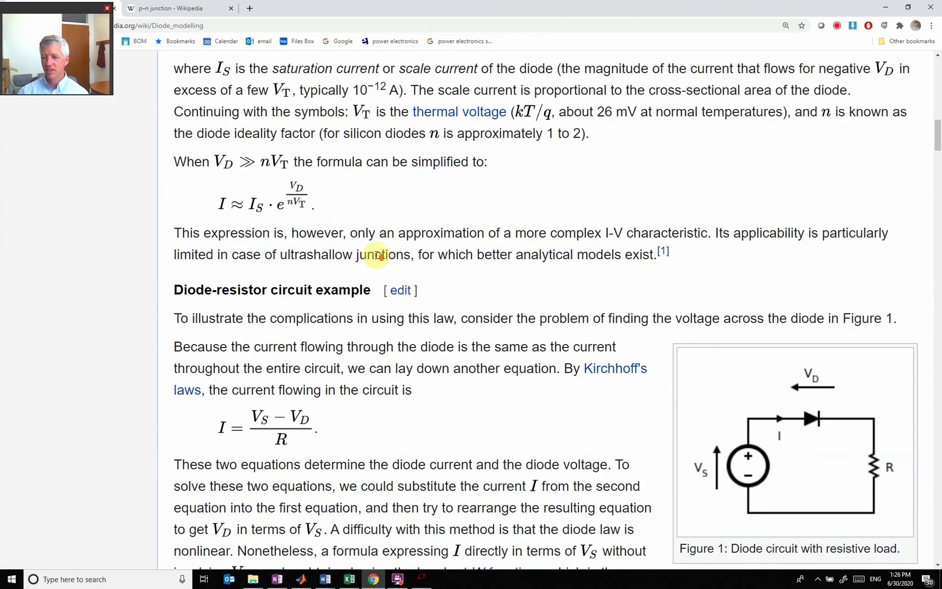
scroll(261, 156, up, 2)
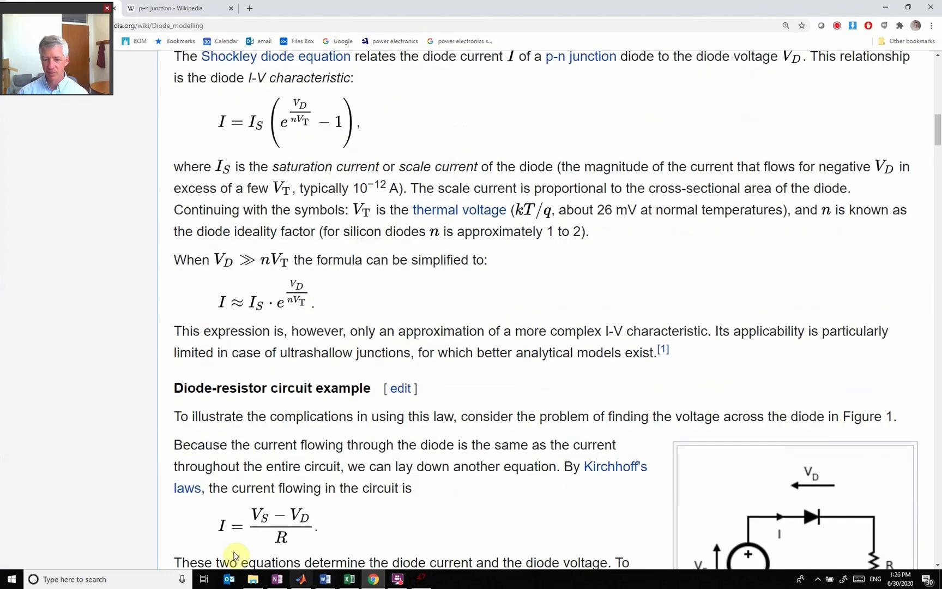